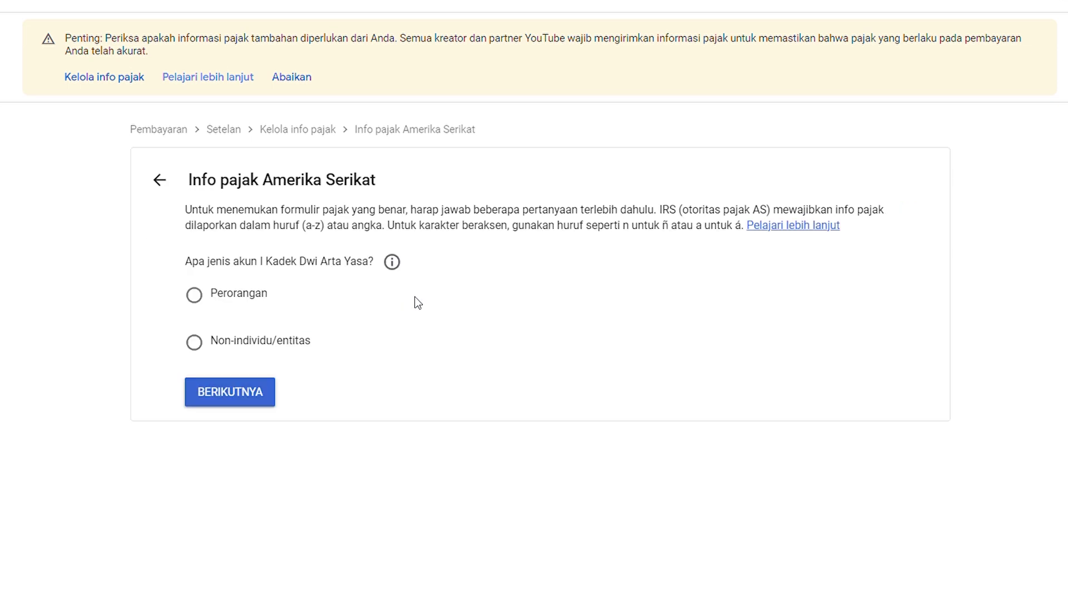
Declare the account as belonging to an individual who is not a US citizen.
{"action": "left_click", "coordinate": [199, 303]}
{"action": "left_click", "coordinate": [257, 401]}
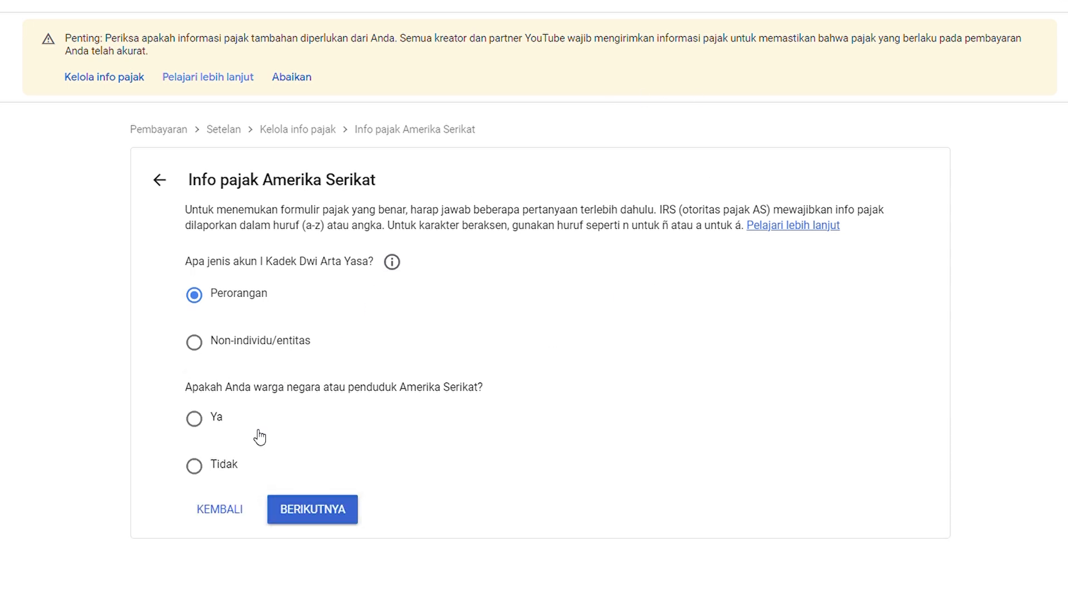
{"action": "left_click", "coordinate": [198, 468]}
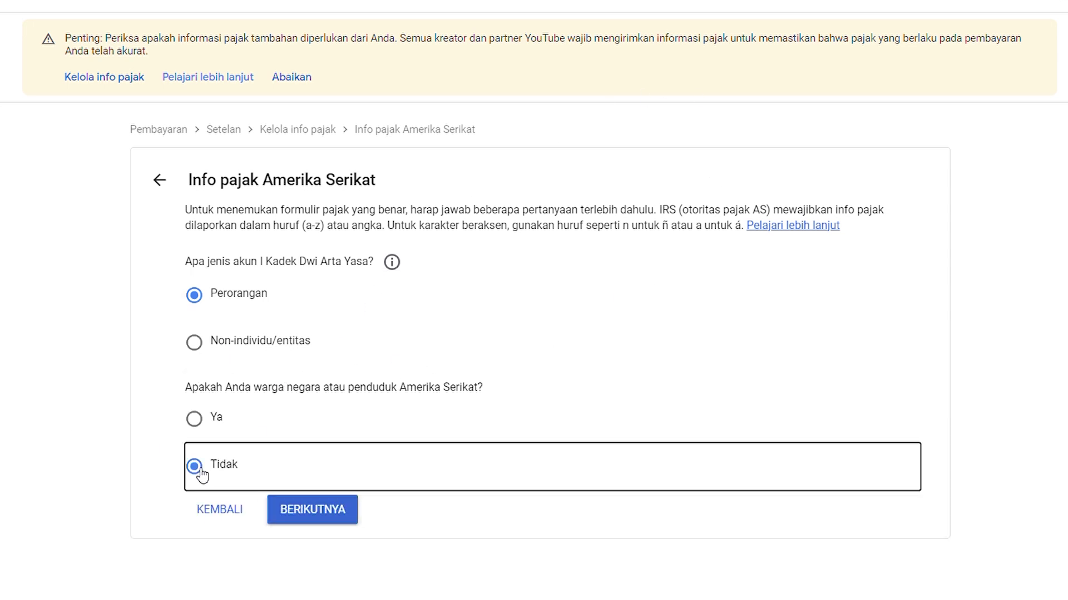
{"action": "left_click", "coordinate": [310, 511]}
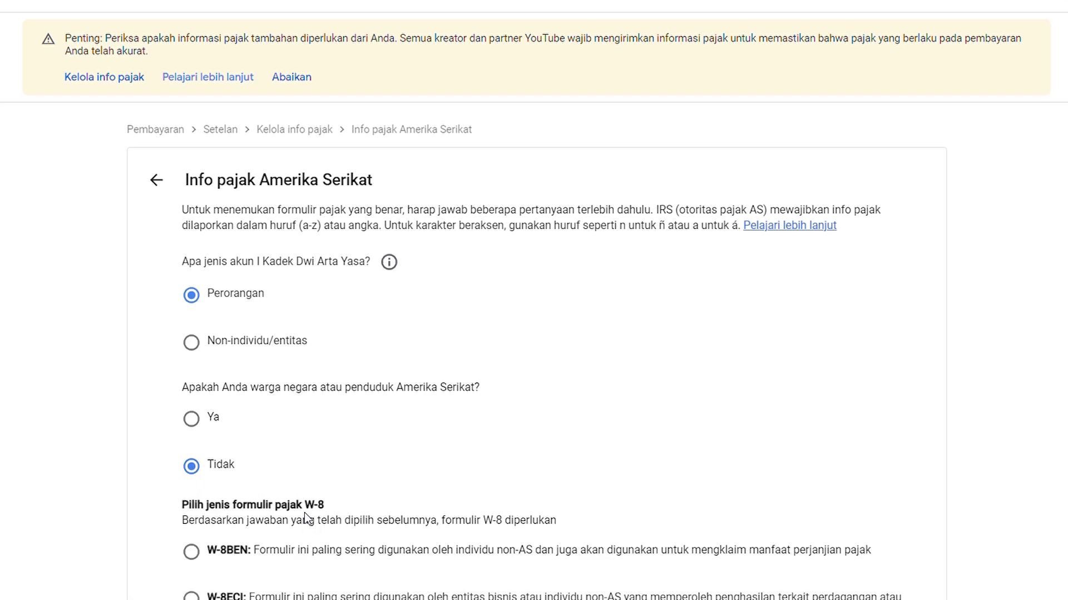
Choose the W-8BEN form for individuals and start filling it in.
{"action": "scroll", "coordinate": [273, 459], "scroll_direction": "down", "scroll_amount": 1}
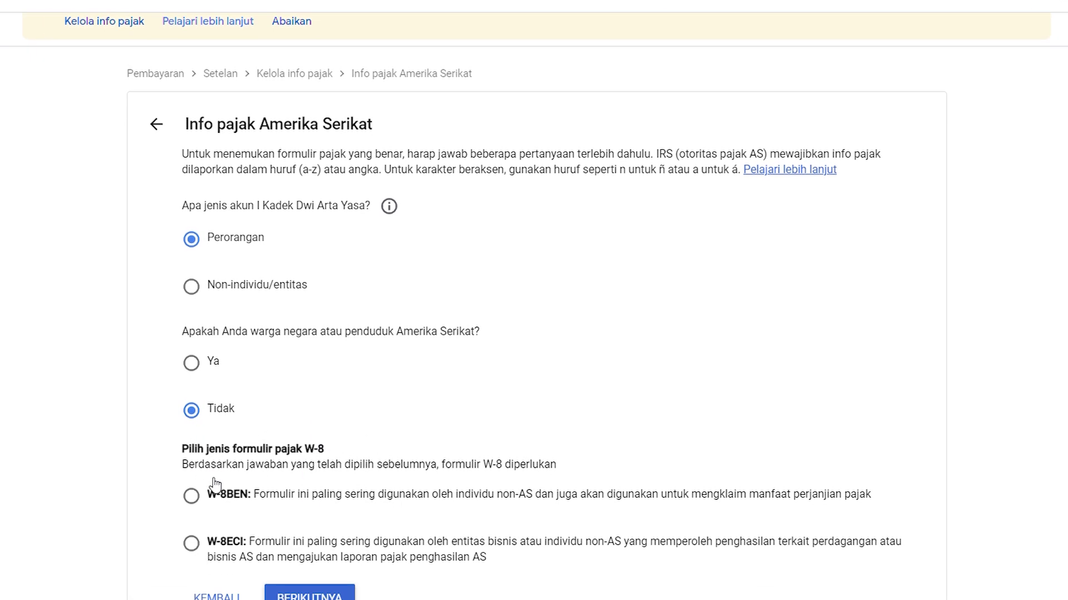
{"action": "left_click", "coordinate": [191, 497]}
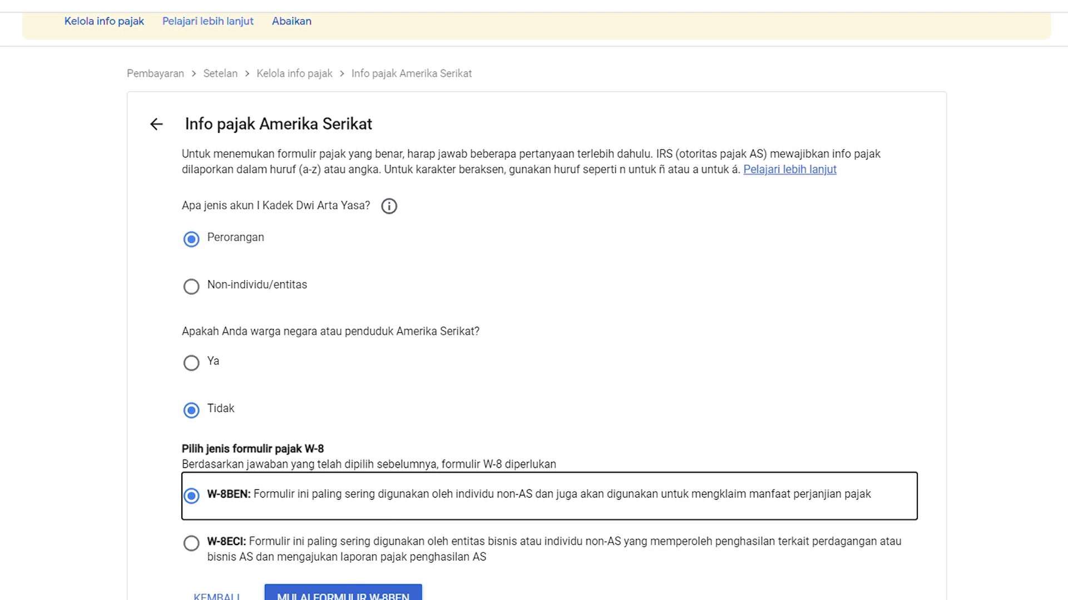
{"action": "left_click", "coordinate": [318, 597]}
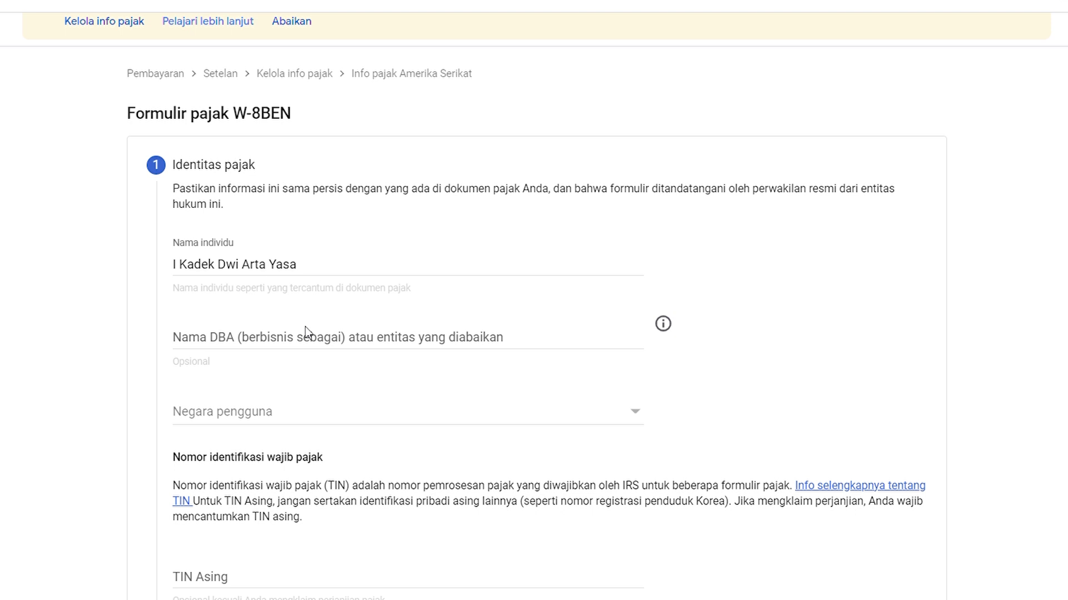
Set Negara pengguna to Indonesia and move to the foreign TIN field.
{"action": "left_click", "coordinate": [279, 414]}
{"action": "scroll", "coordinate": [287, 409], "scroll_direction": "down", "scroll_amount": 10}
{"action": "scroll", "coordinate": [282, 410], "scroll_direction": "down", "scroll_amount": 14}
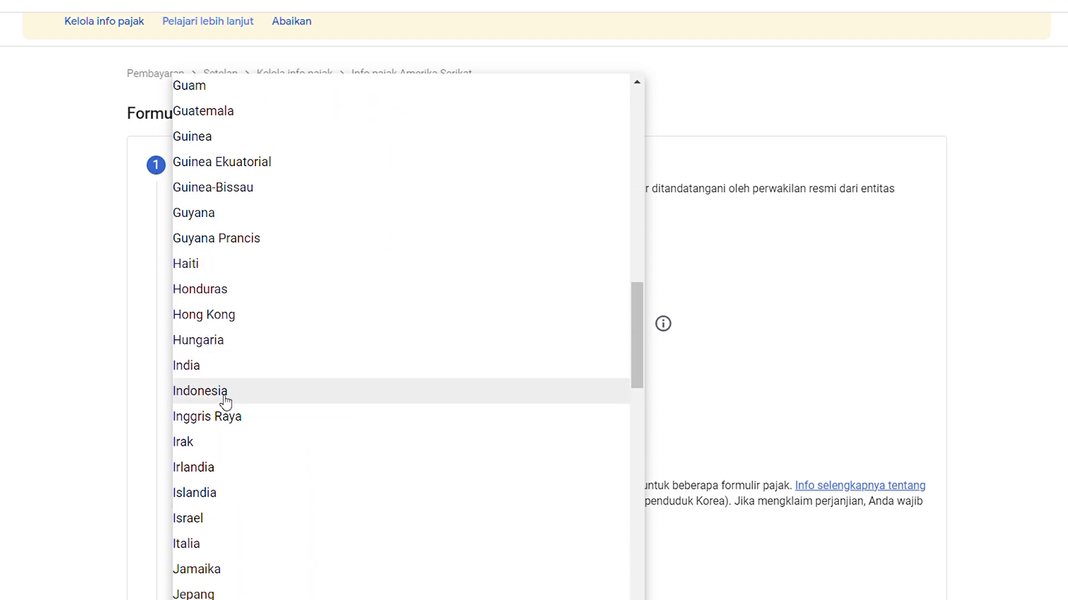
{"action": "left_click", "coordinate": [223, 390]}
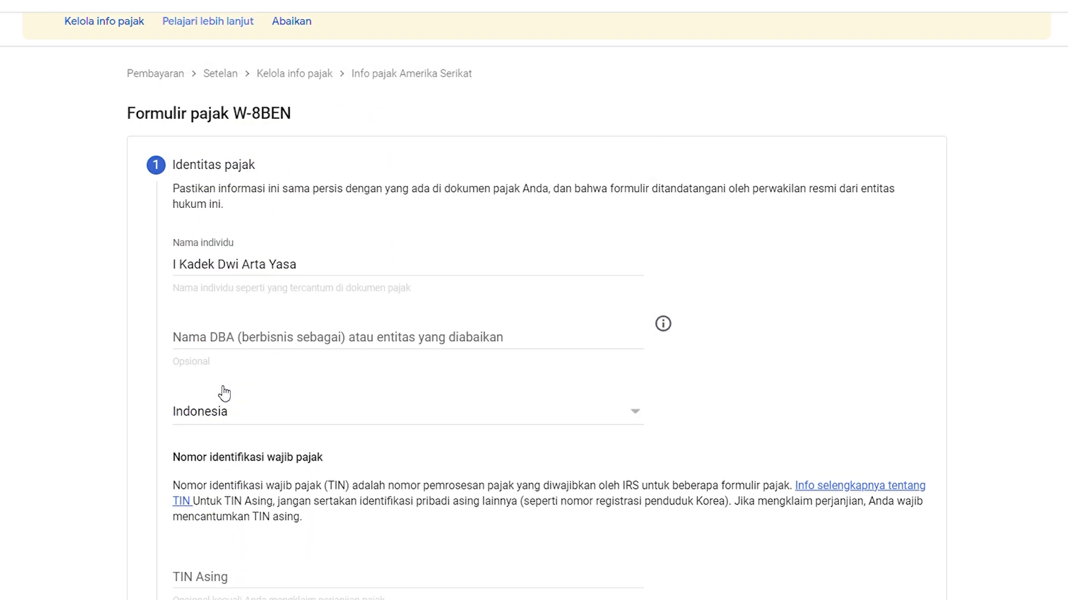
{"action": "left_click", "coordinate": [289, 322]}
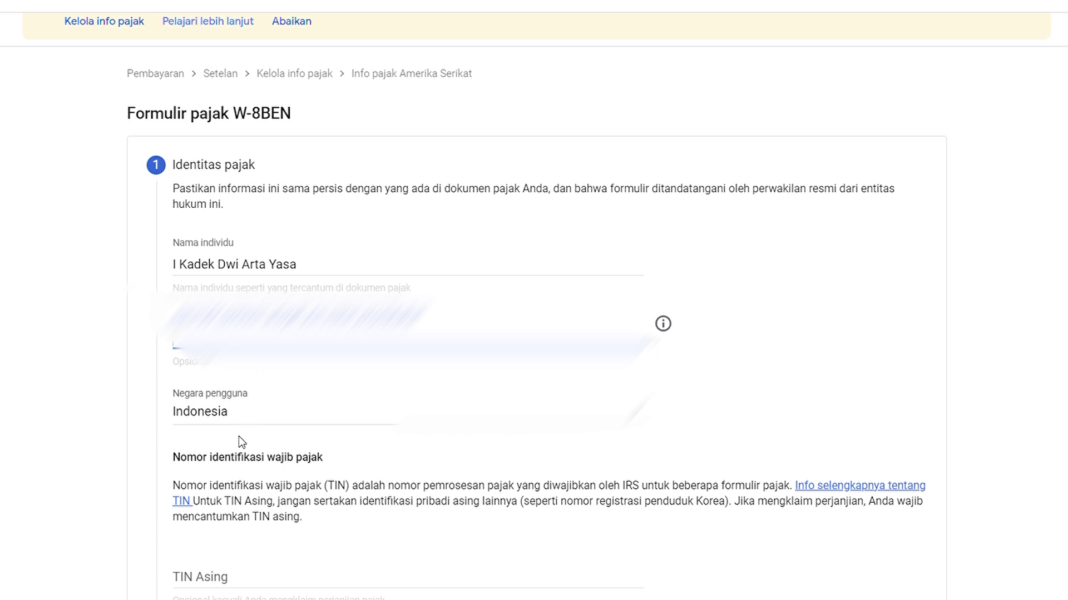
{"action": "scroll", "coordinate": [239, 436], "scroll_direction": "down", "scroll_amount": 5}
{"action": "left_click", "coordinate": [334, 314]}
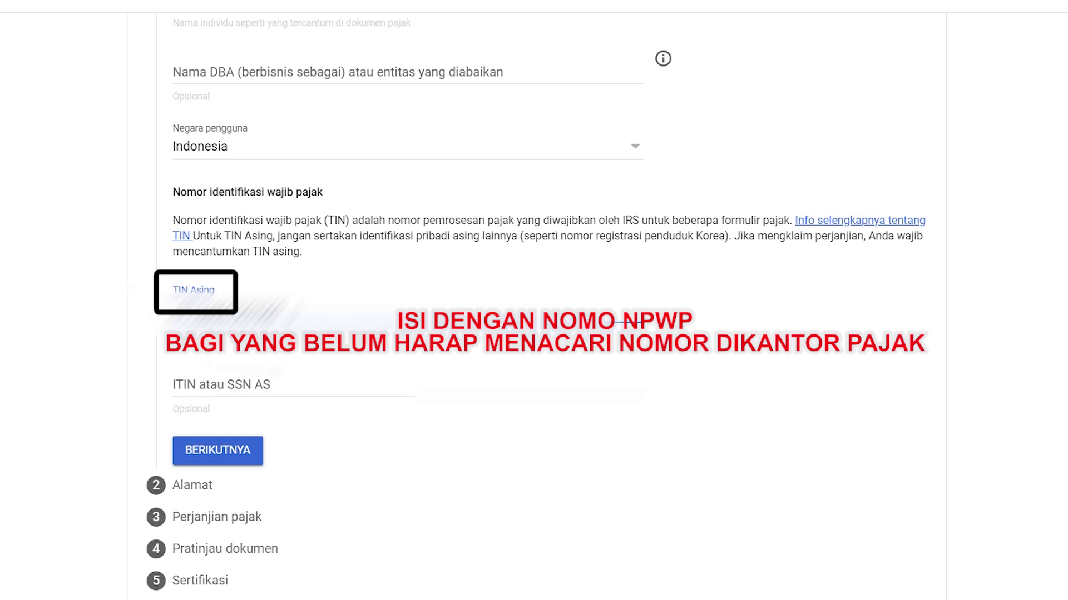
Save the tax identity step and move to the first address line.
{"action": "left_click", "coordinate": [241, 445]}
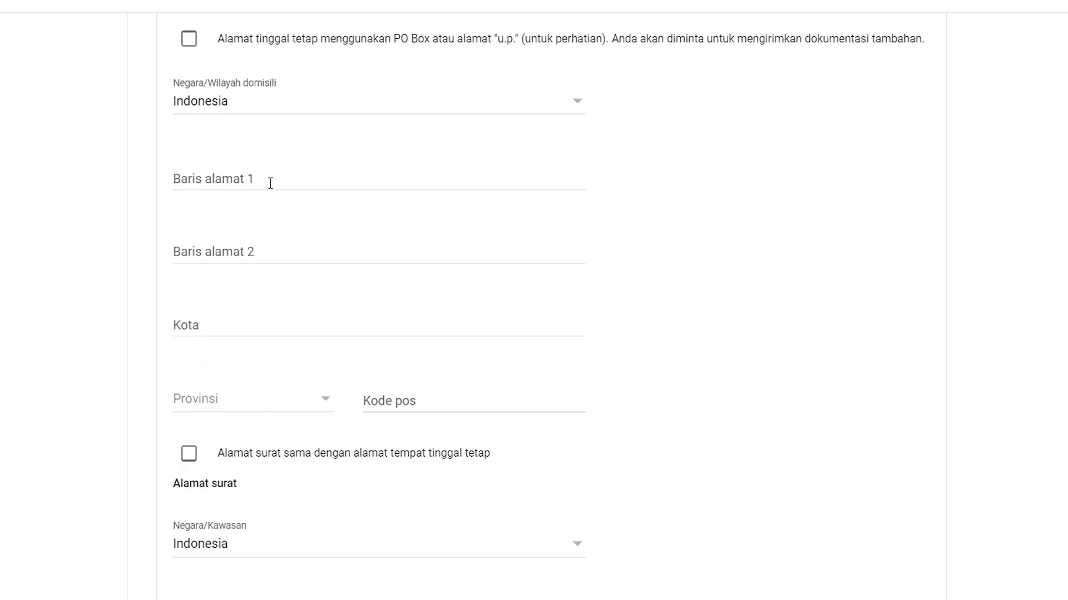
{"action": "scroll", "coordinate": [269, 182], "scroll_direction": "up", "scroll_amount": 3}
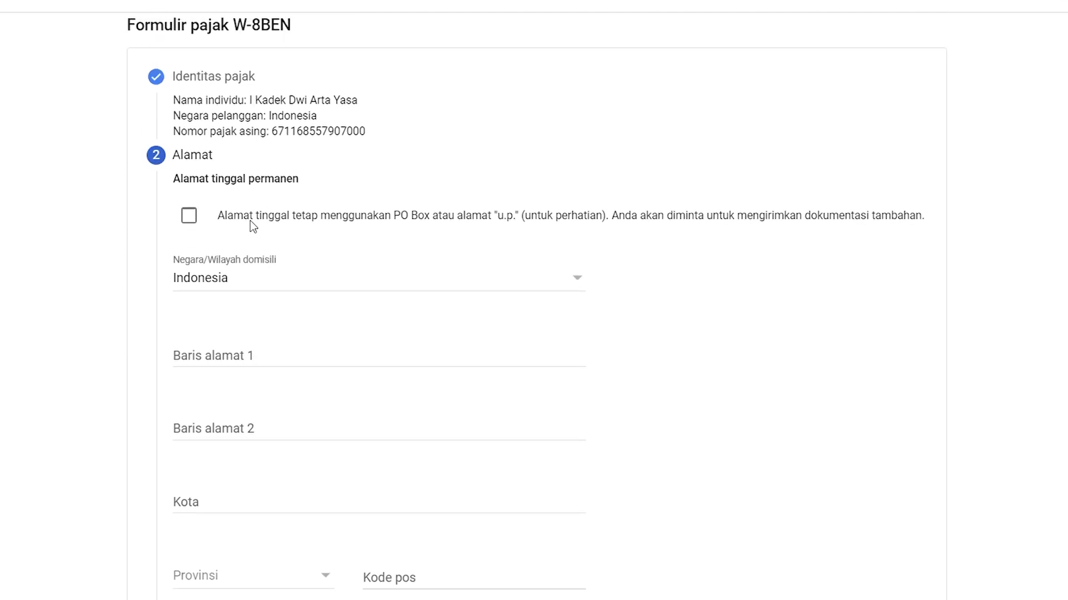
{"action": "left_click", "coordinate": [271, 361]}
{"action": "scroll", "coordinate": [233, 252], "scroll_direction": "down", "scroll_amount": 3}
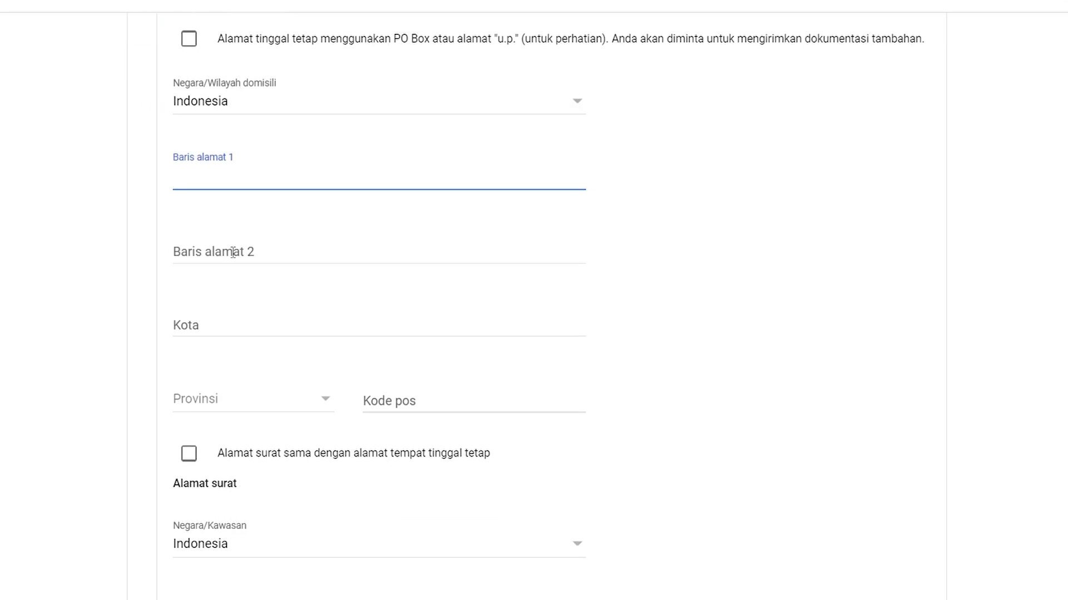
{"action": "scroll", "coordinate": [233, 252], "scroll_direction": "up", "scroll_amount": 2}
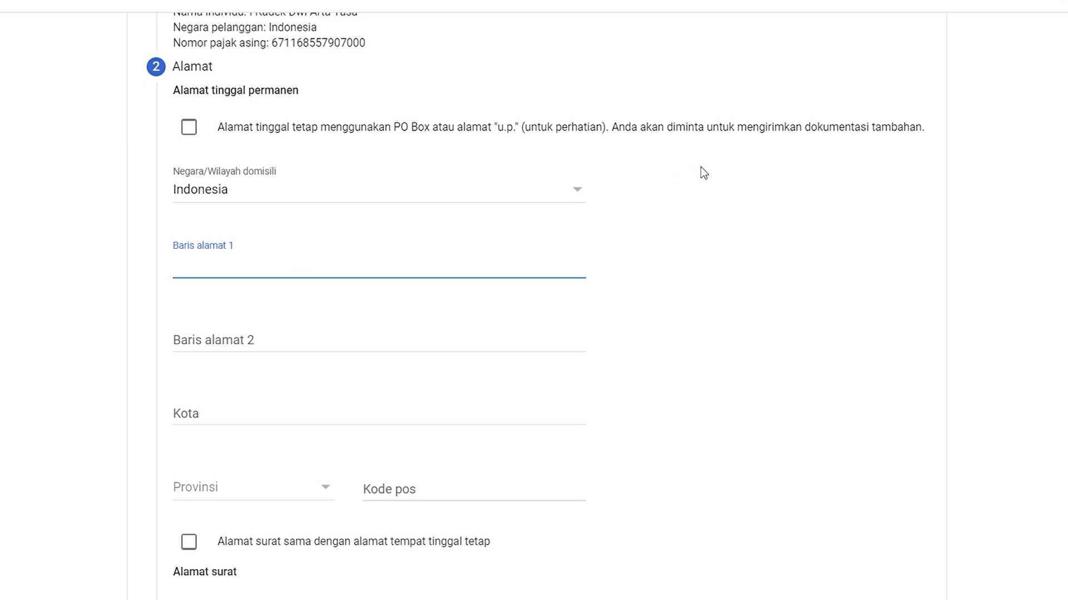
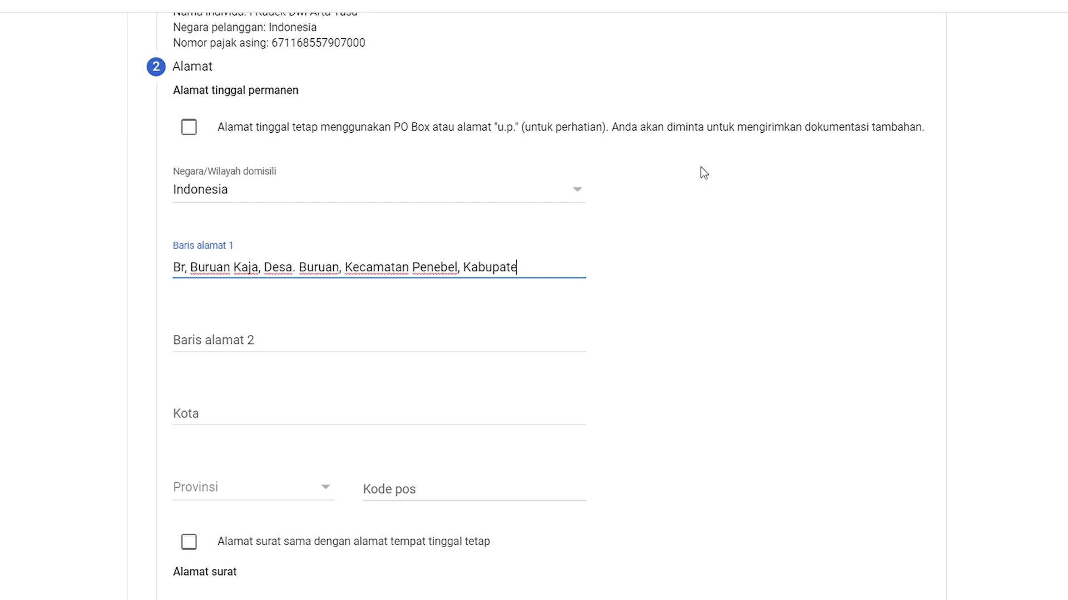
Set the permanent address city to Tabanan and the province to Bali.
{"action": "left_click", "coordinate": [310, 414]}
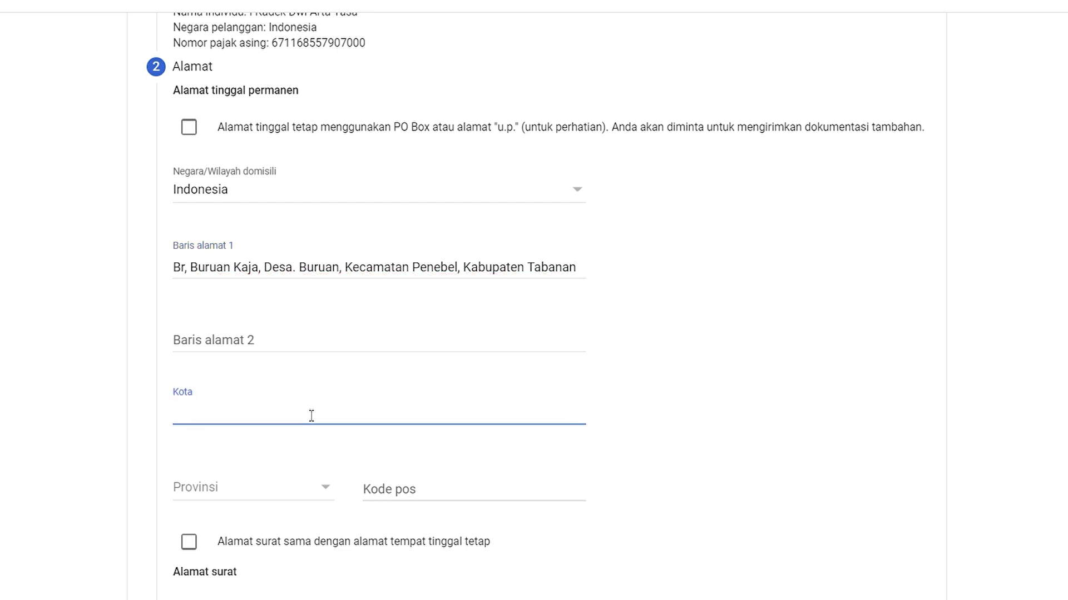
{"action": "type", "text": "Tabanan"}
{"action": "scroll", "coordinate": [270, 365], "scroll_direction": "down", "scroll_amount": 5}
{"action": "left_click", "coordinate": [328, 230]}
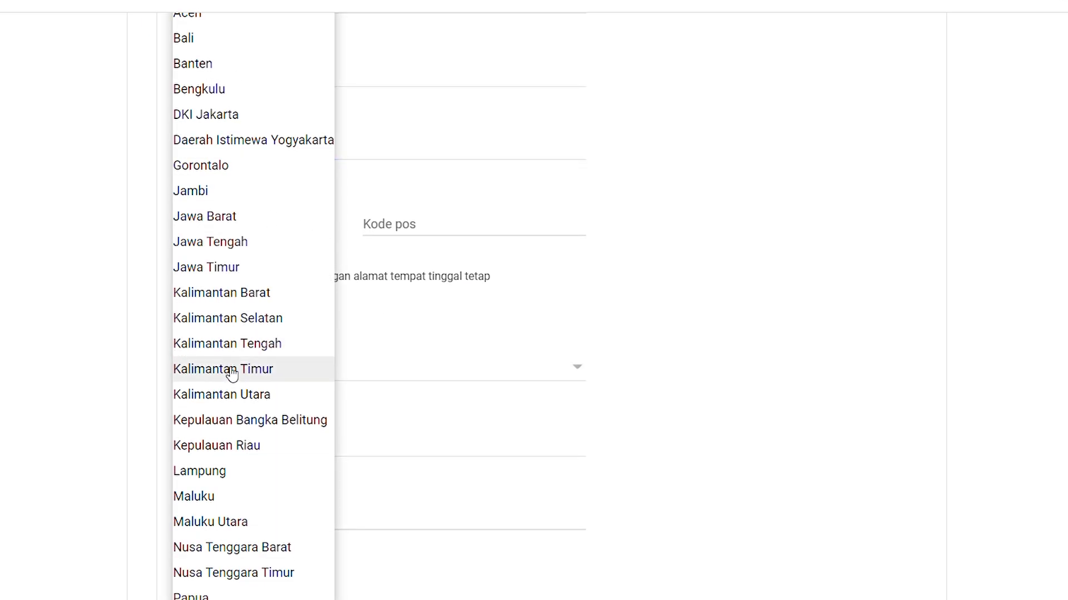
{"action": "left_click", "coordinate": [211, 44]}
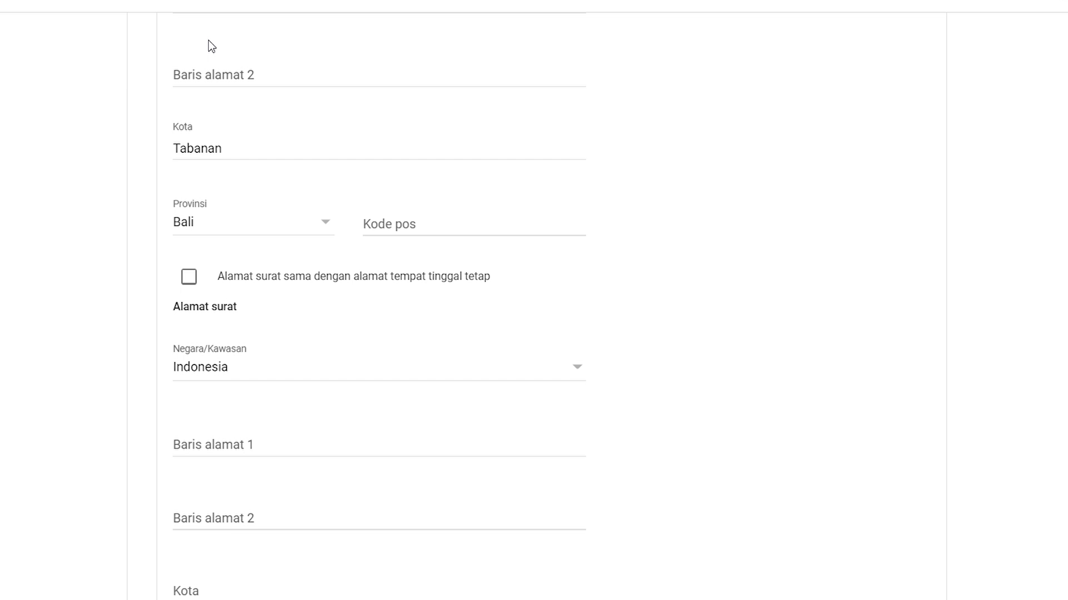
Enter the permanent address postal code, correcting an extra digit.
{"action": "left_click", "coordinate": [379, 227]}
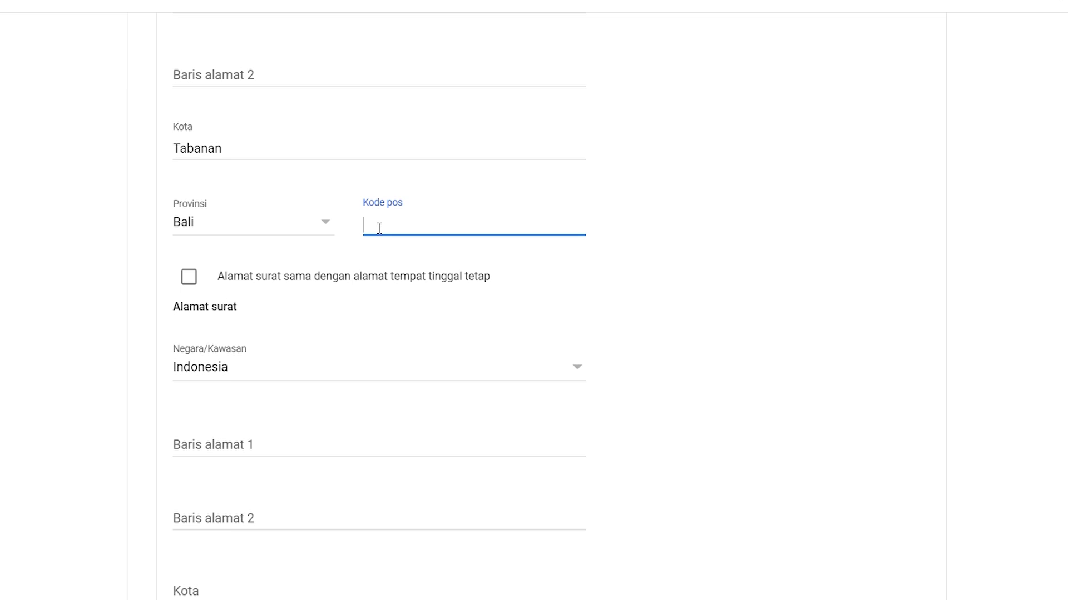
{"action": "type", "text": "821522"}
{"action": "key", "text": "BackSpace"}
{"action": "scroll", "coordinate": [279, 312], "scroll_direction": "down", "scroll_amount": 3}
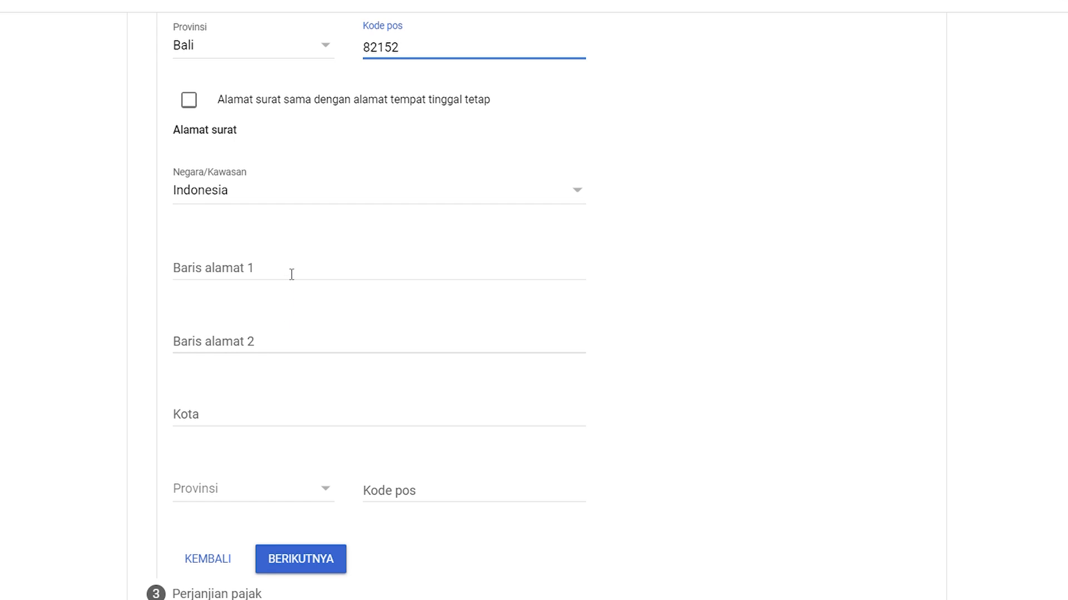
{"action": "scroll", "coordinate": [291, 274], "scroll_direction": "down", "scroll_amount": 2}
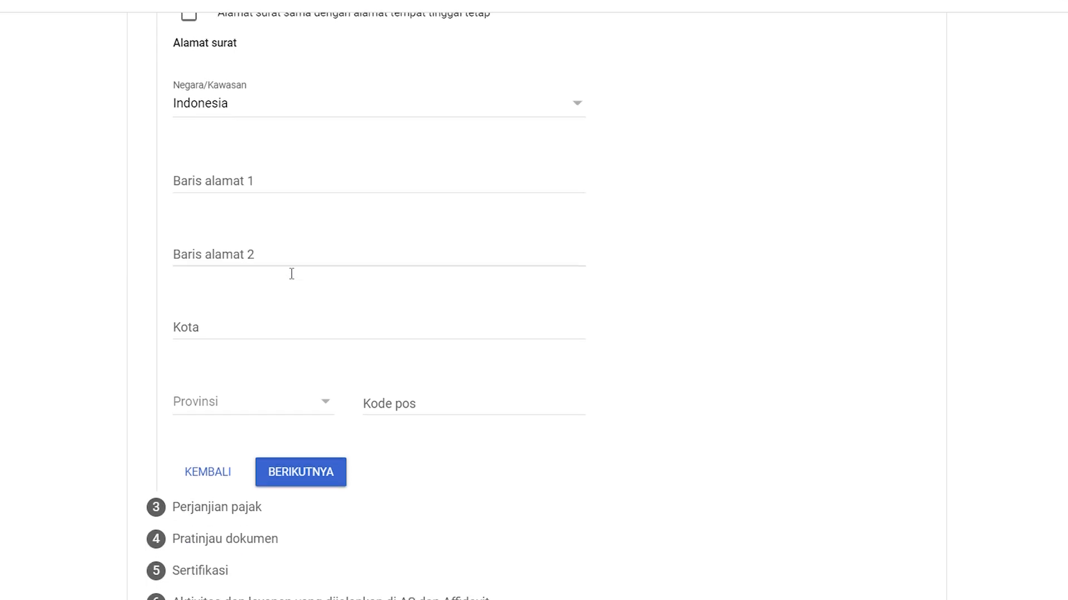
Copy the permanent address line into the mailing Baris alamat 1.
{"action": "left_click", "coordinate": [286, 465]}
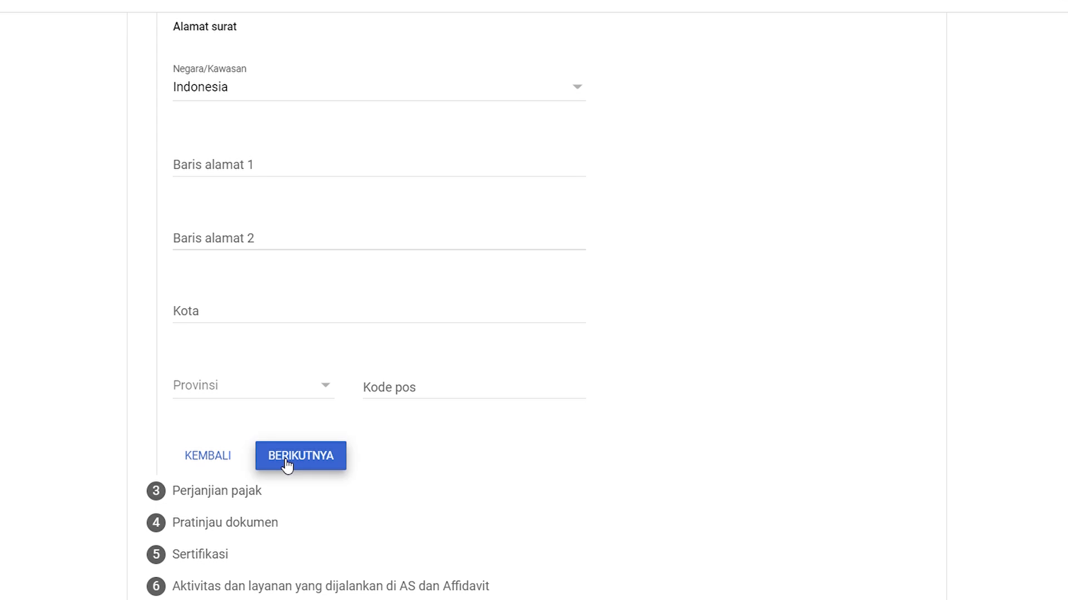
{"action": "scroll", "coordinate": [322, 179], "scroll_direction": "up", "scroll_amount": 10}
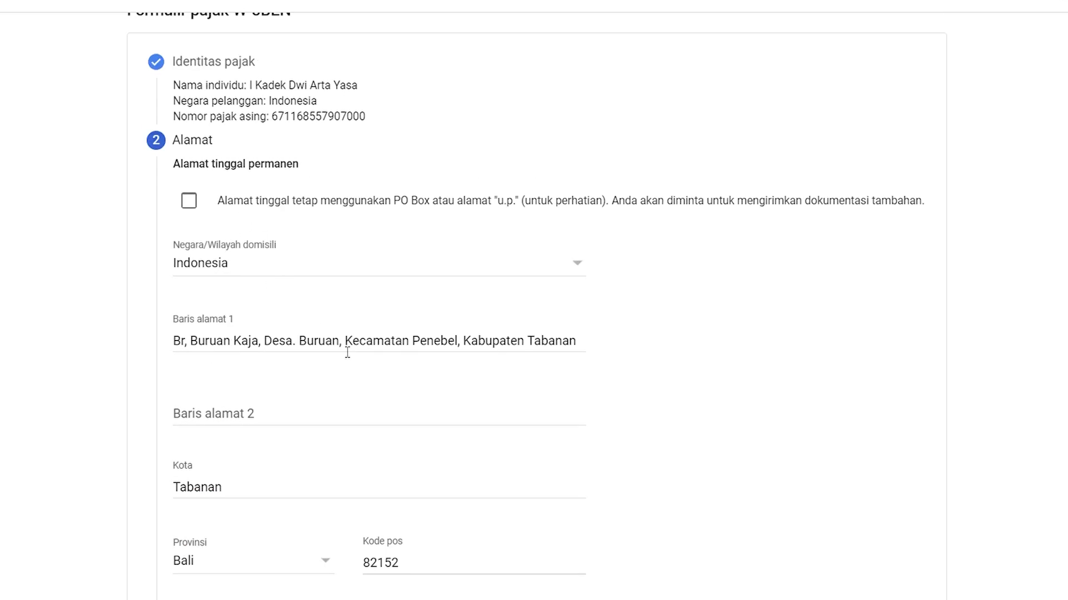
{"action": "left_click_drag", "start_coordinate": [589, 352], "coordinate": [154, 356]}
{"action": "key", "text": "ctrl+c"}
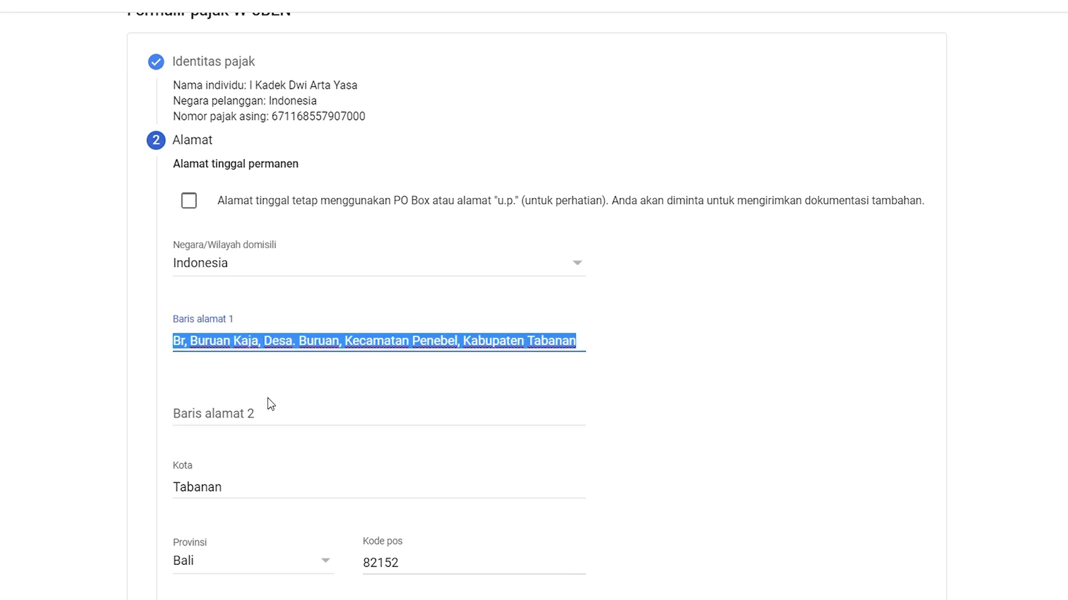
{"action": "scroll", "coordinate": [268, 398], "scroll_direction": "down", "scroll_amount": 10}
{"action": "left_click", "coordinate": [243, 167]}
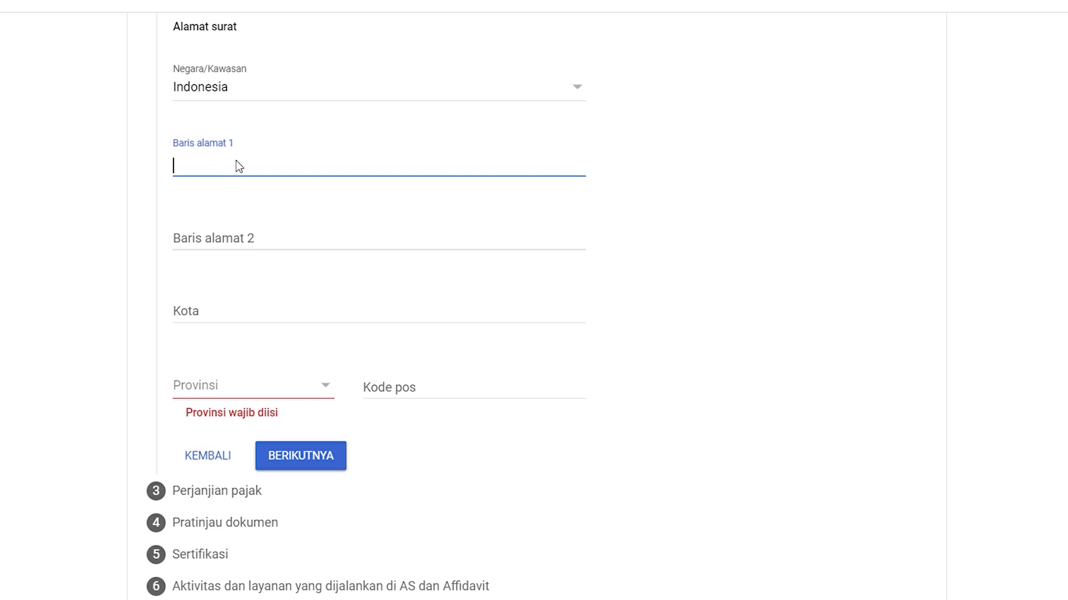
{"action": "key", "text": "ctrl+v"}
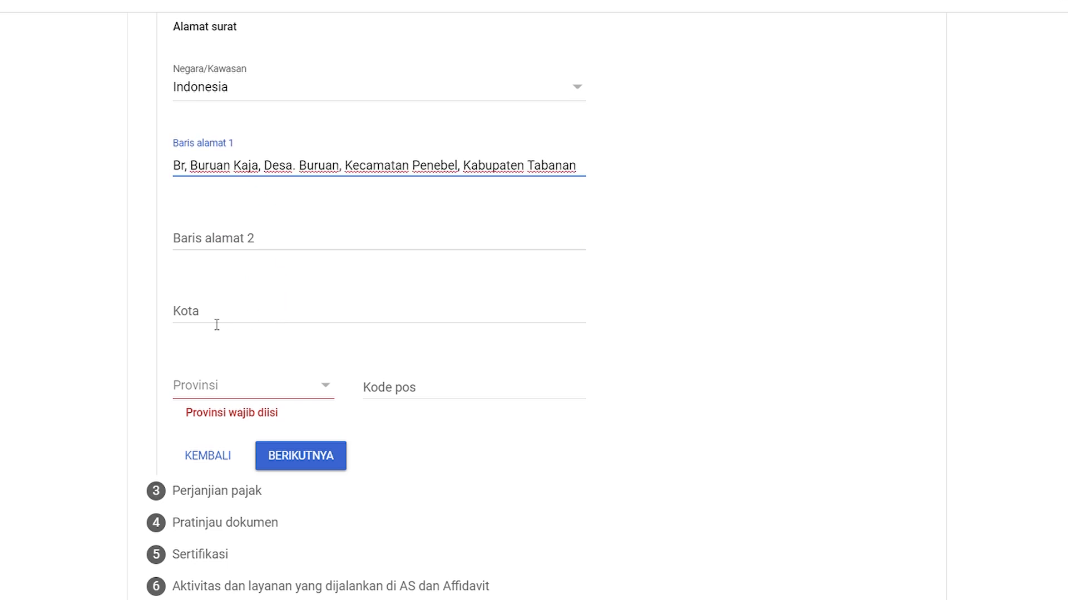
Set the mailing address city to Tabanan and province to Bali.
{"action": "left_click", "coordinate": [217, 323]}
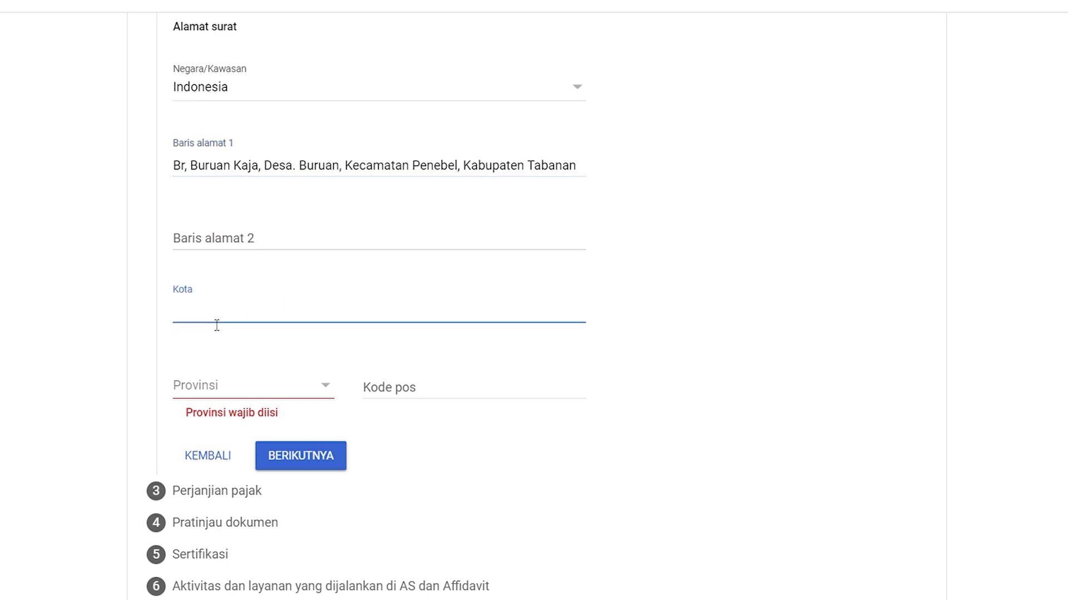
{"action": "type", "text": "Tabanan"}
{"action": "left_click", "coordinate": [256, 389]}
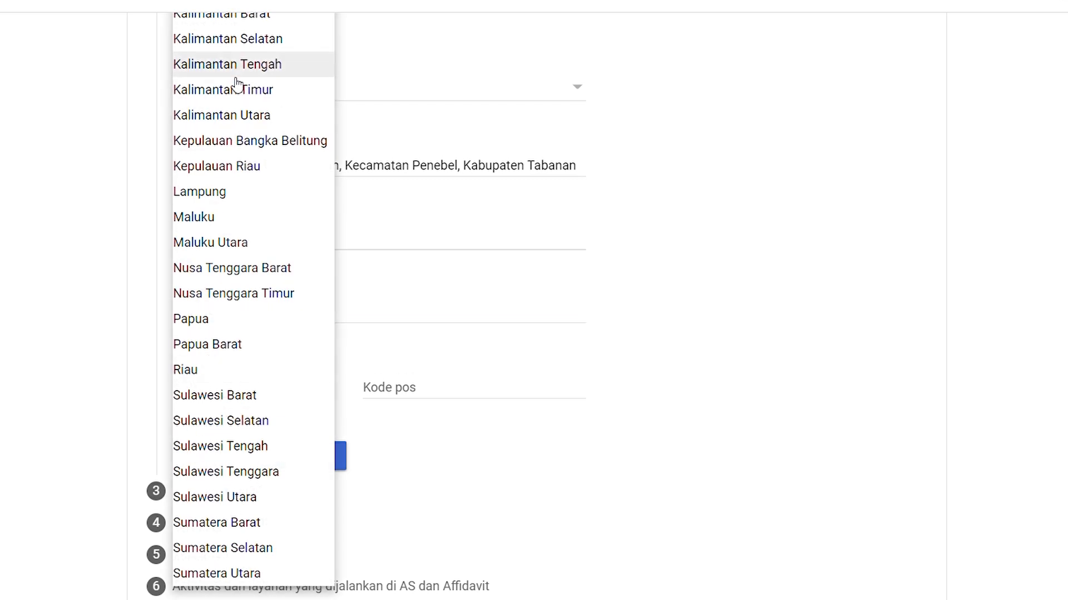
{"action": "scroll", "coordinate": [238, 86], "scroll_direction": "up", "scroll_amount": 6}
{"action": "left_click", "coordinate": [220, 120]}
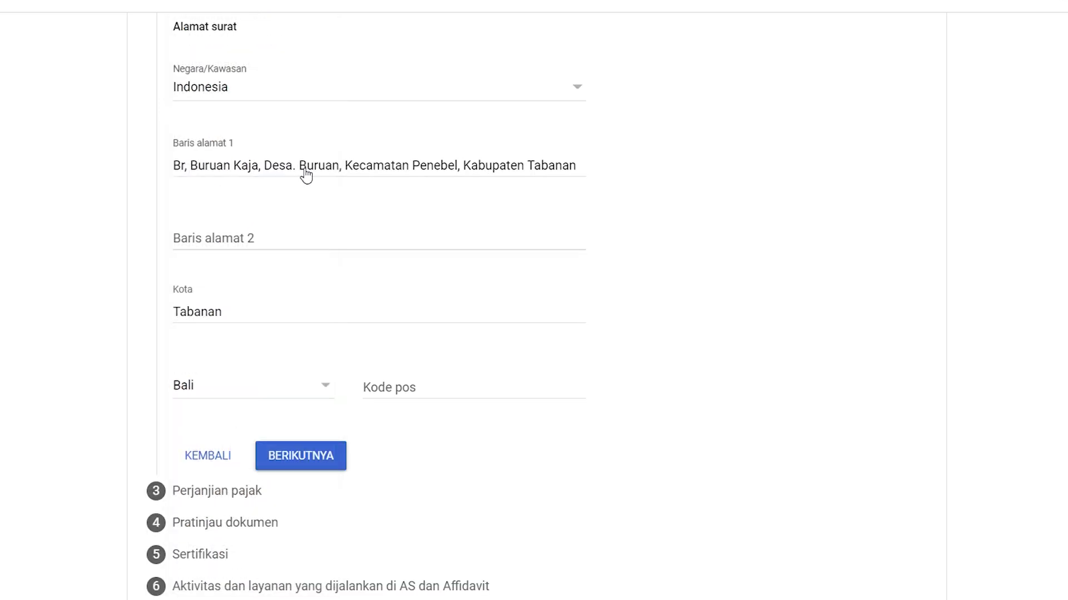
Copy the permanent postal code into the mailing address and save the address step.
{"action": "scroll", "coordinate": [475, 239], "scroll_direction": "up", "scroll_amount": 6}
{"action": "left_click_drag", "start_coordinate": [419, 310], "coordinate": [360, 305]}
{"action": "key", "text": "ctrl+c"}
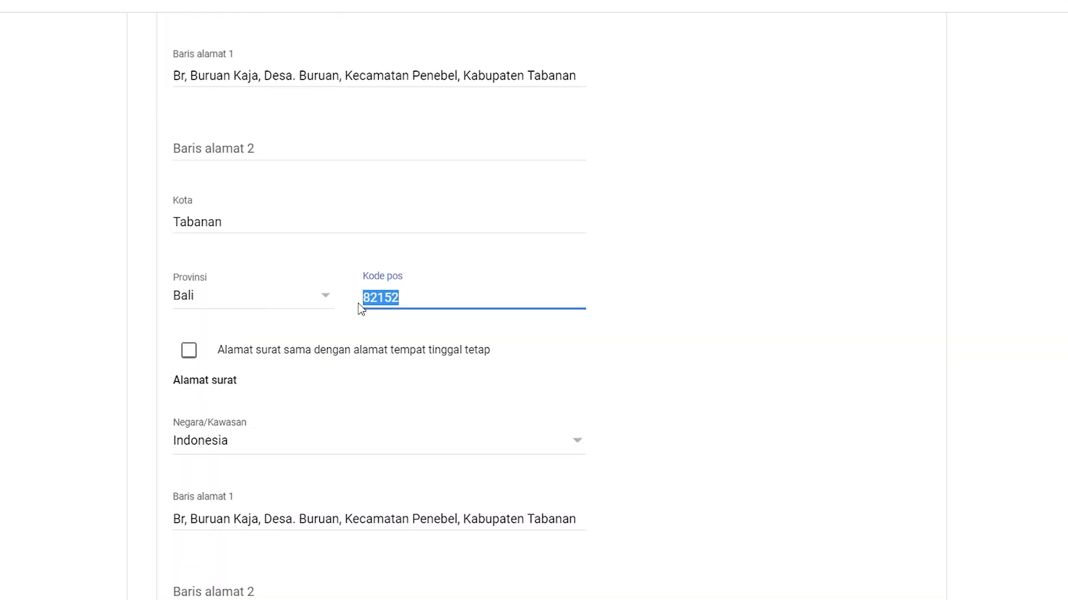
{"action": "scroll", "coordinate": [406, 332], "scroll_direction": "down", "scroll_amount": 6}
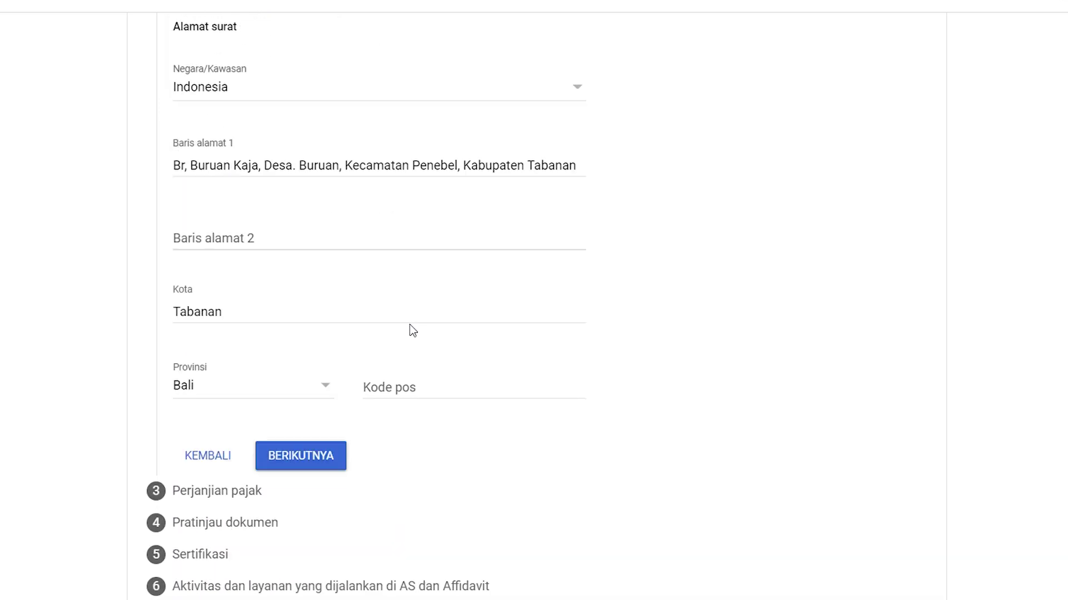
{"action": "left_click", "coordinate": [389, 395]}
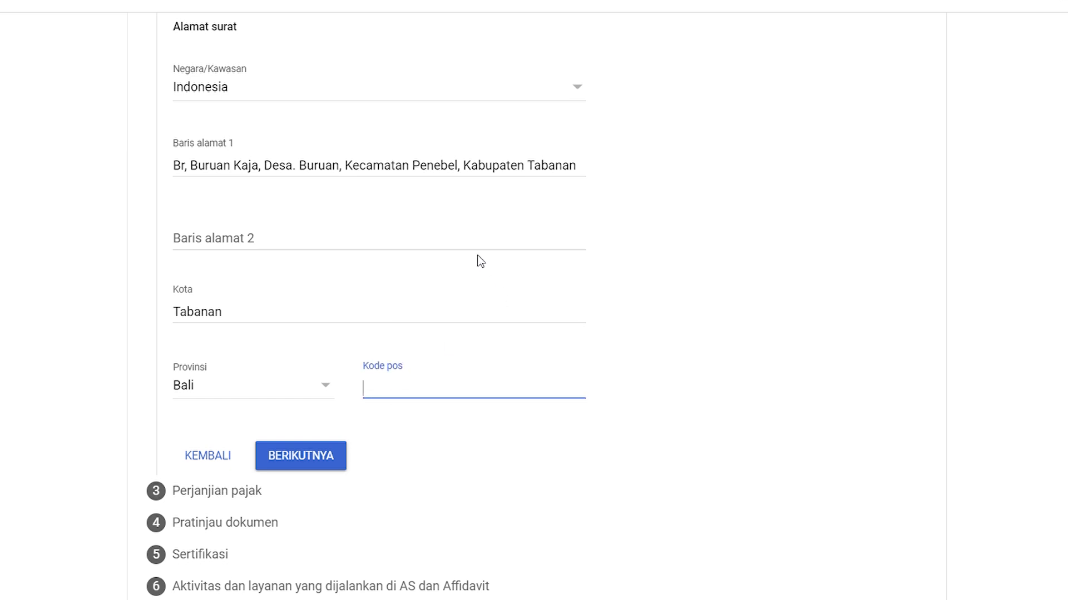
{"action": "key", "text": "ctrl+v"}
{"action": "left_click", "coordinate": [288, 465]}
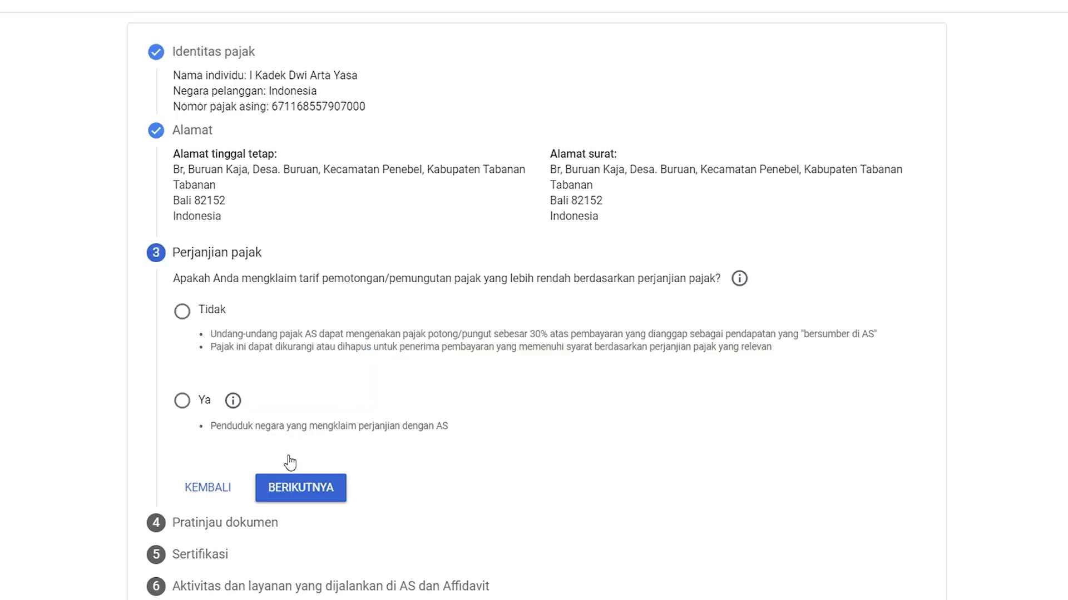
Return to the address step and tick 'Alamat surat sama dengan alamat tempat tinggal tetap'.
{"action": "left_click", "coordinate": [188, 313]}
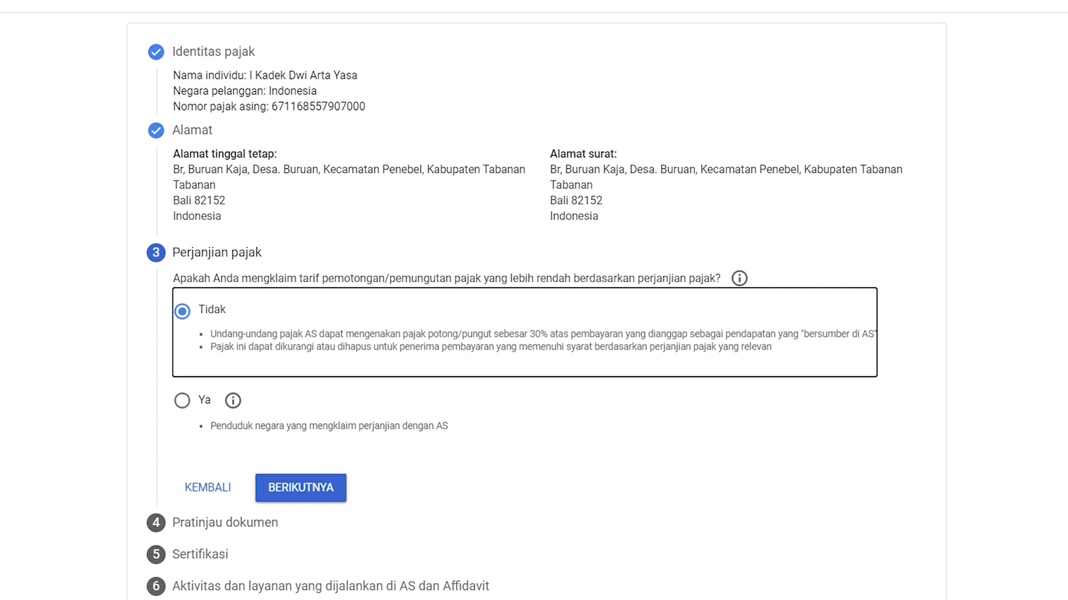
{"action": "left_click", "coordinate": [231, 488]}
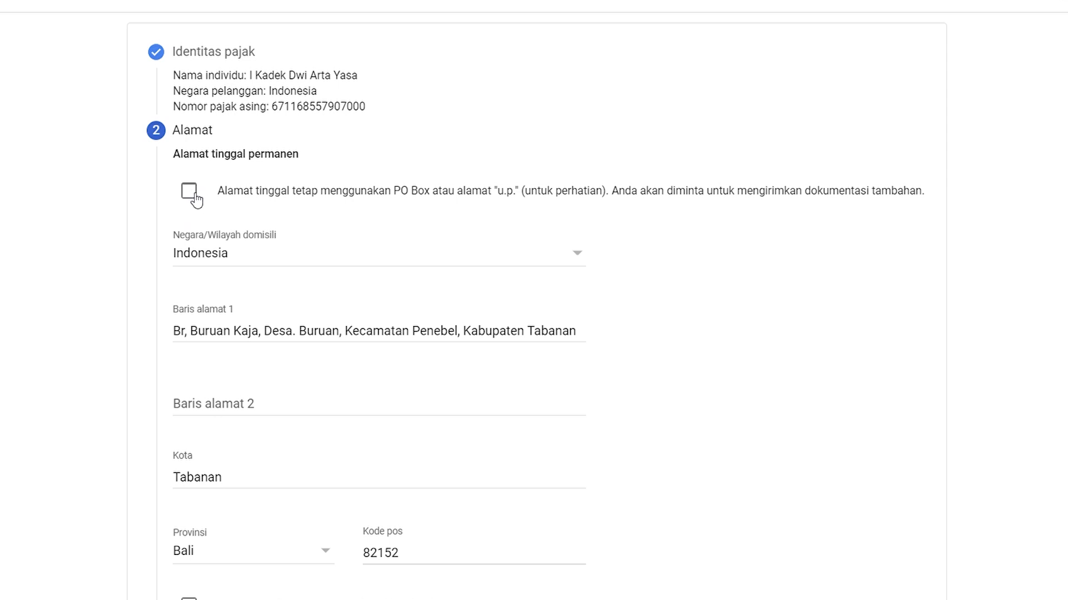
{"action": "scroll", "coordinate": [318, 308], "scroll_direction": "down", "scroll_amount": 6}
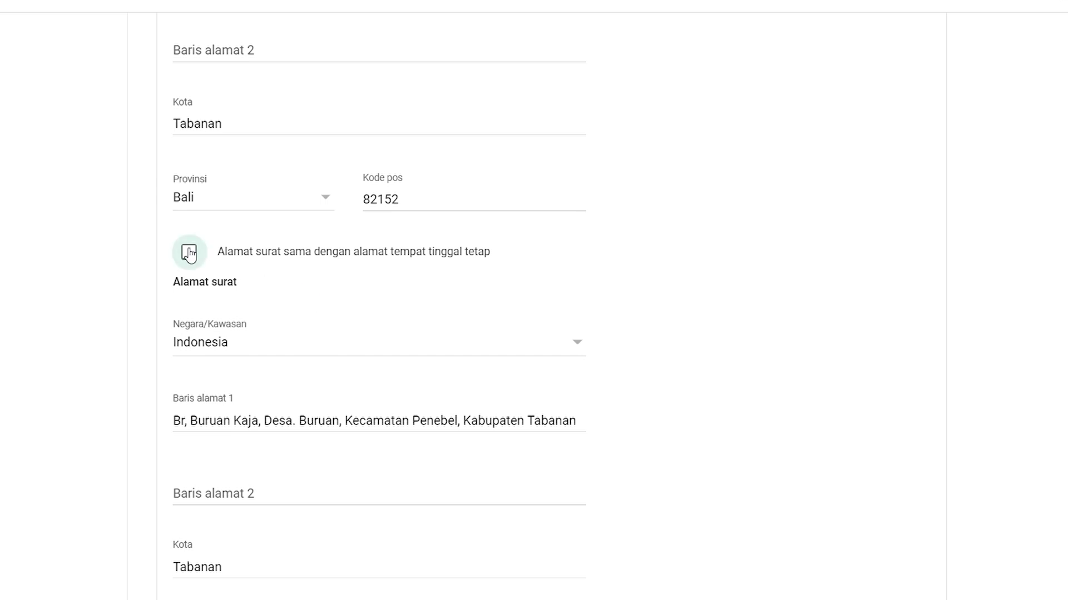
{"action": "left_click", "coordinate": [189, 251]}
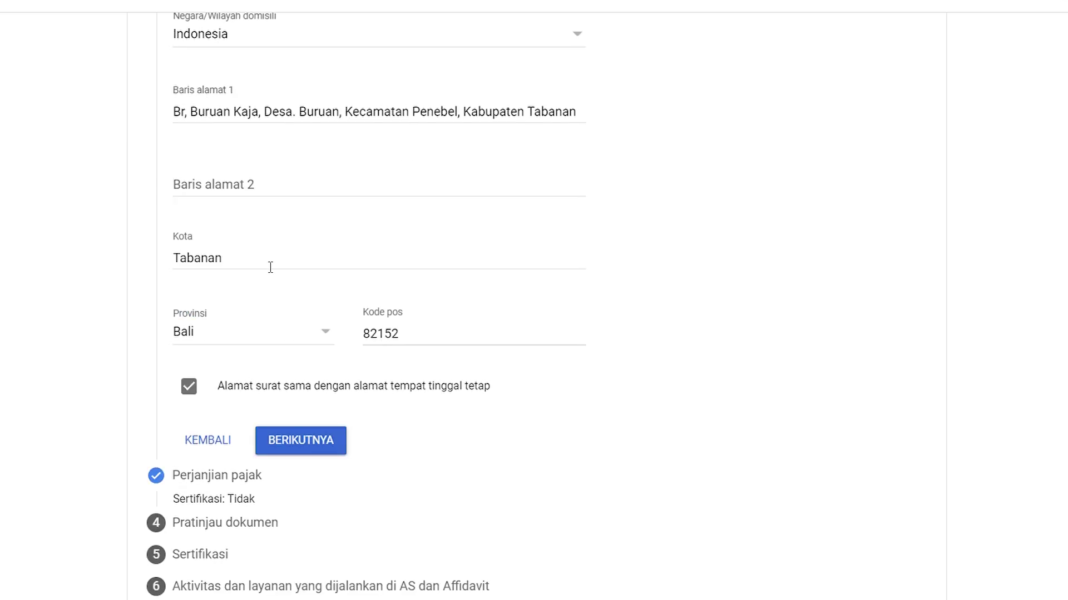
{"action": "left_click", "coordinate": [303, 441]}
Answer Ya to the treaty claim, confirm treaty-country residency, and set Negara to Indonesia.
{"action": "left_click", "coordinate": [184, 401]}
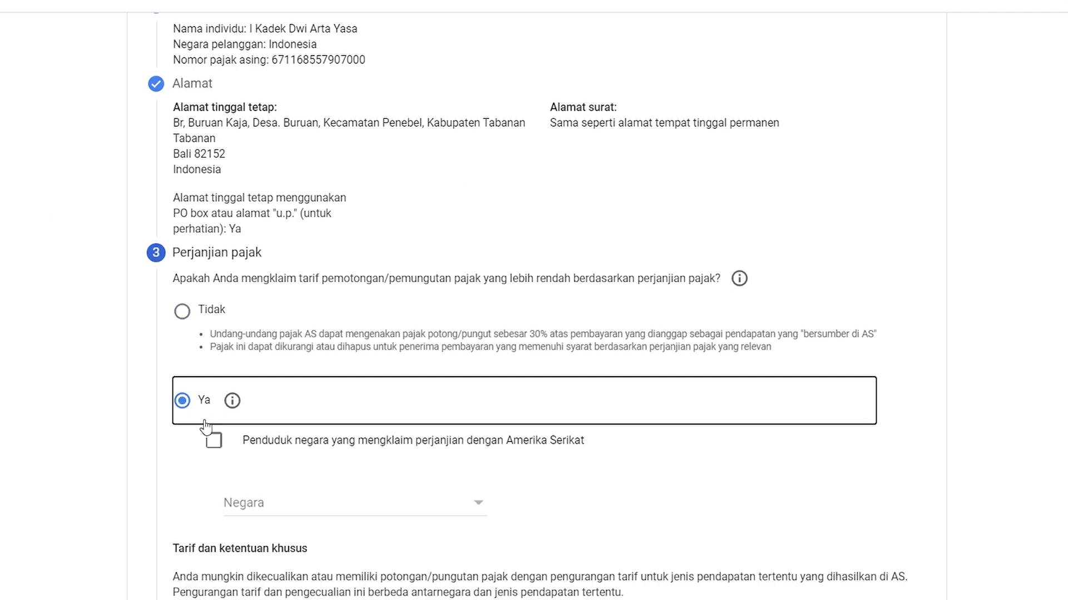
{"action": "left_click", "coordinate": [216, 442]}
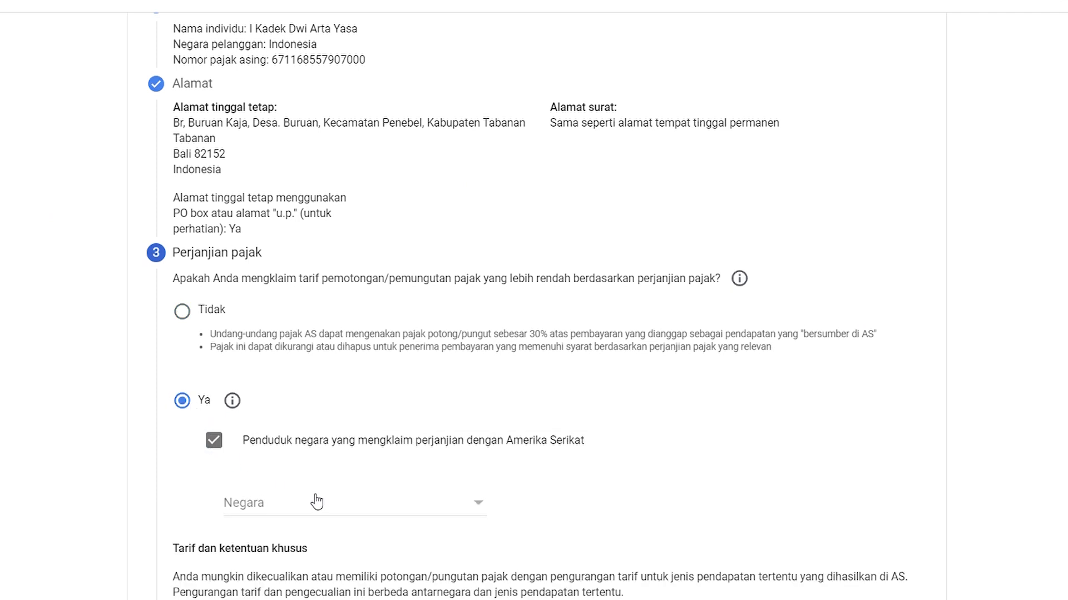
{"action": "left_click", "coordinate": [342, 511]}
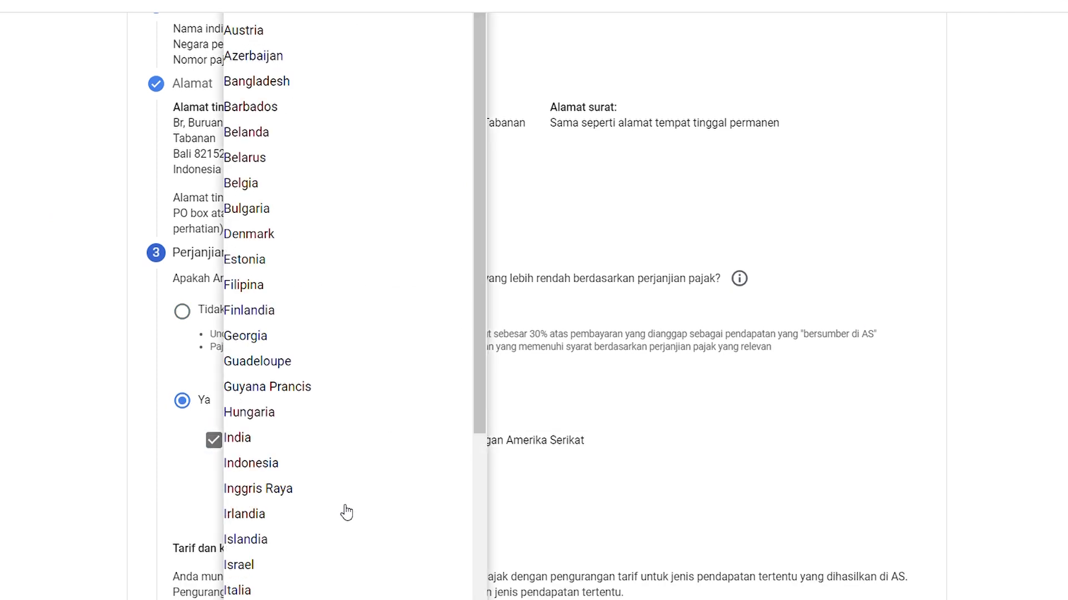
{"action": "left_click", "coordinate": [214, 439]}
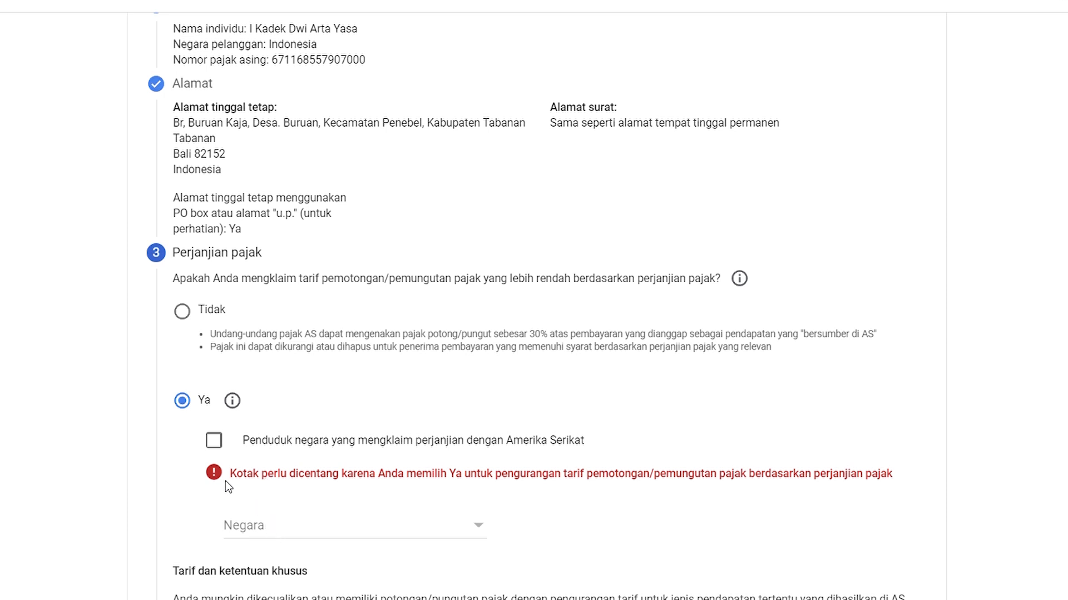
{"action": "left_click", "coordinate": [214, 441]}
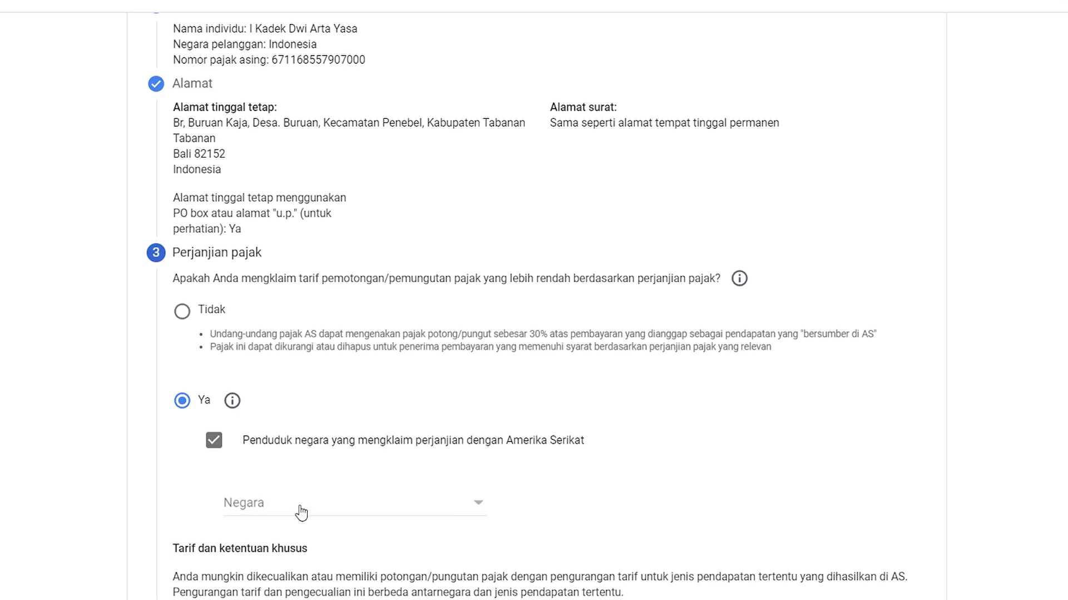
{"action": "left_click", "coordinate": [301, 510]}
{"action": "scroll", "coordinate": [335, 414], "scroll_direction": "down", "scroll_amount": 5}
{"action": "scroll", "coordinate": [336, 405], "scroll_direction": "up", "scroll_amount": 3}
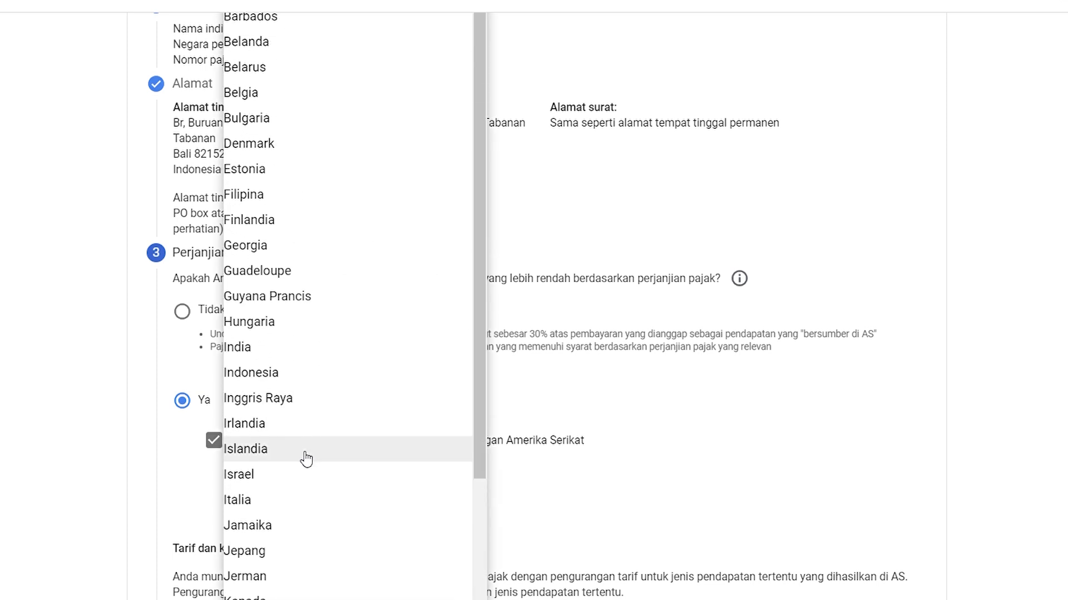
{"action": "left_click", "coordinate": [278, 377]}
{"action": "scroll", "coordinate": [418, 422], "scroll_direction": "down", "scroll_amount": 3}
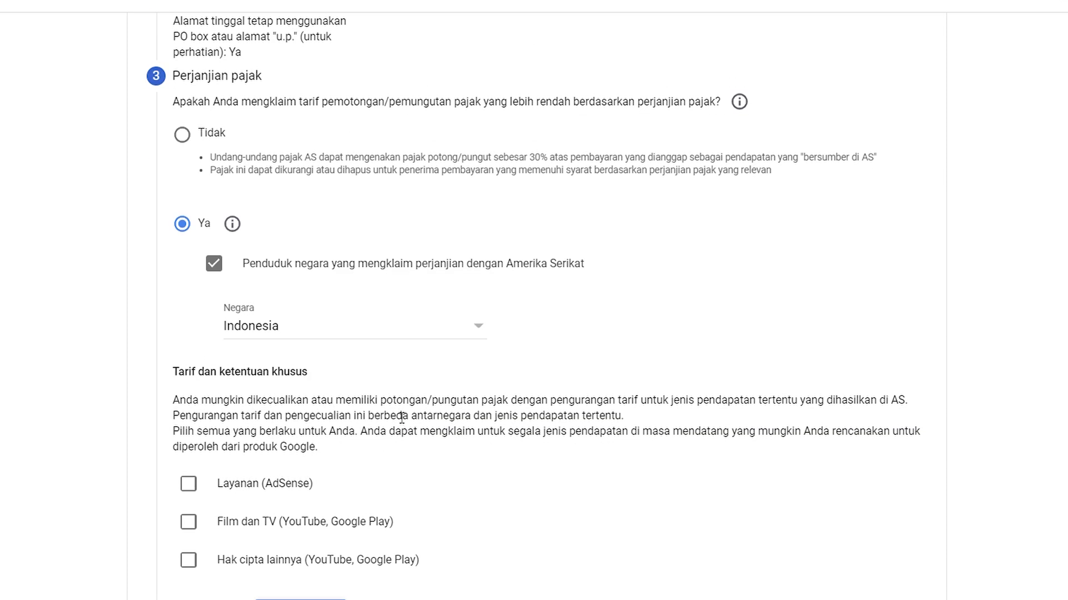
{"action": "scroll", "coordinate": [400, 417], "scroll_direction": "down", "scroll_amount": 2}
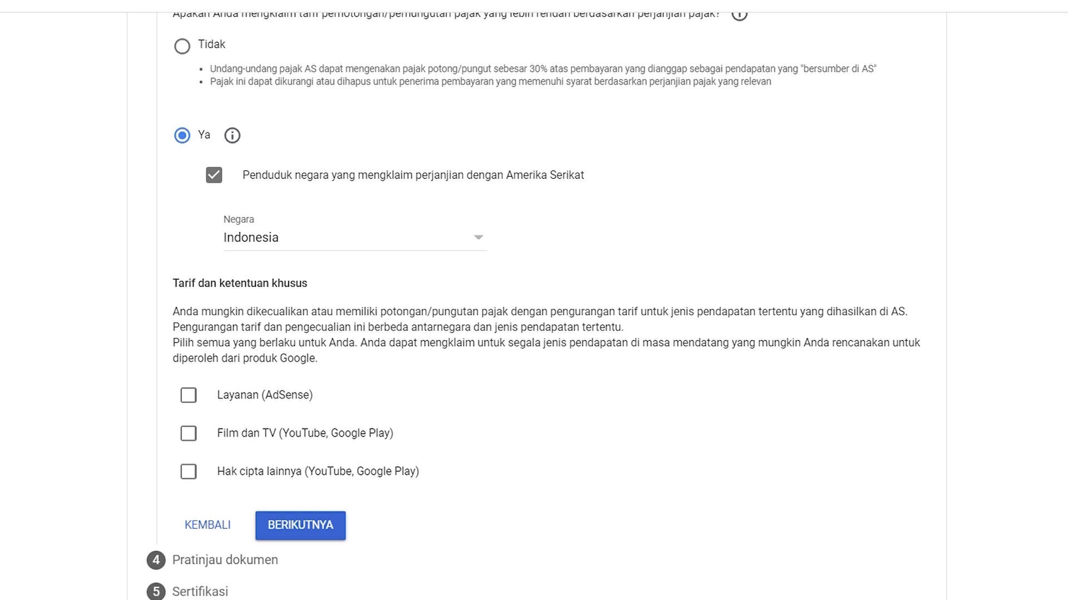
Claim a 0% rate for Layanan income under Pasal 8 ayat 1, with eligibility certified.
{"action": "left_click", "coordinate": [189, 397]}
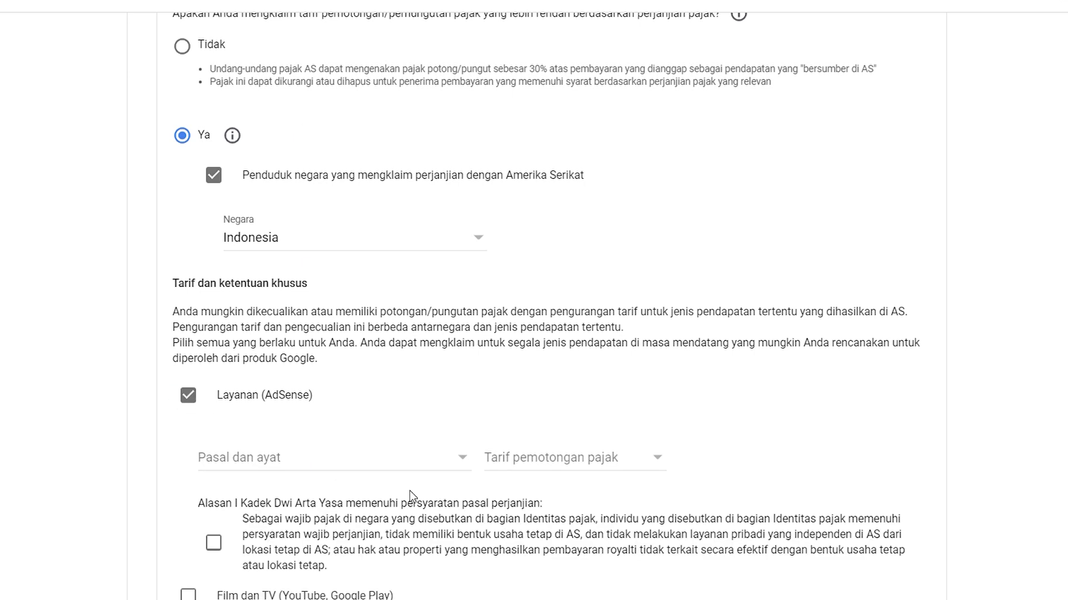
{"action": "left_click", "coordinate": [333, 457]}
{"action": "left_click", "coordinate": [286, 484]}
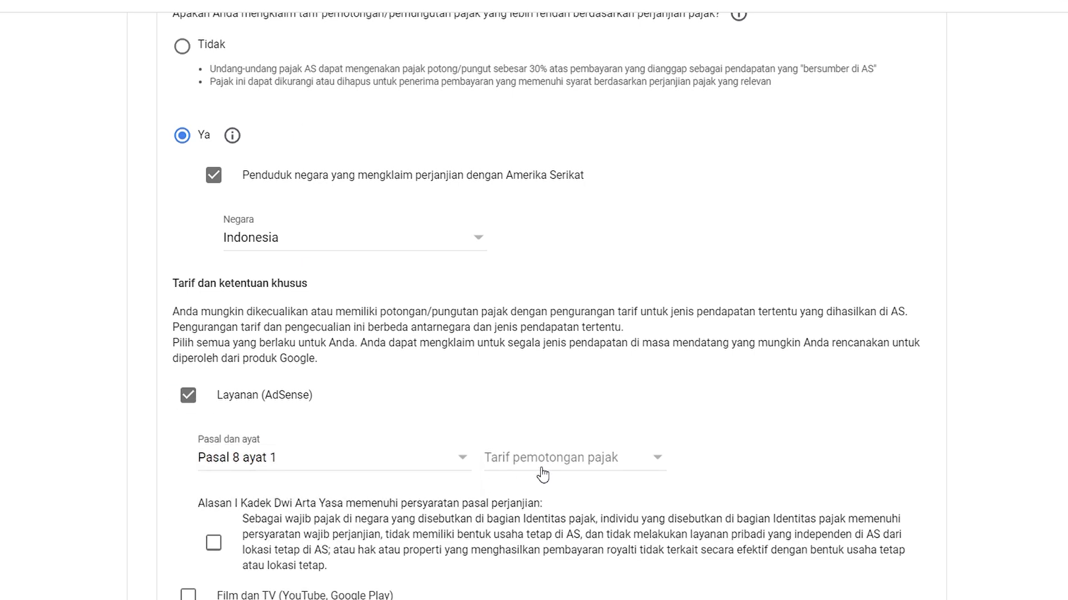
{"action": "left_click", "coordinate": [542, 474]}
{"action": "left_click", "coordinate": [543, 483]}
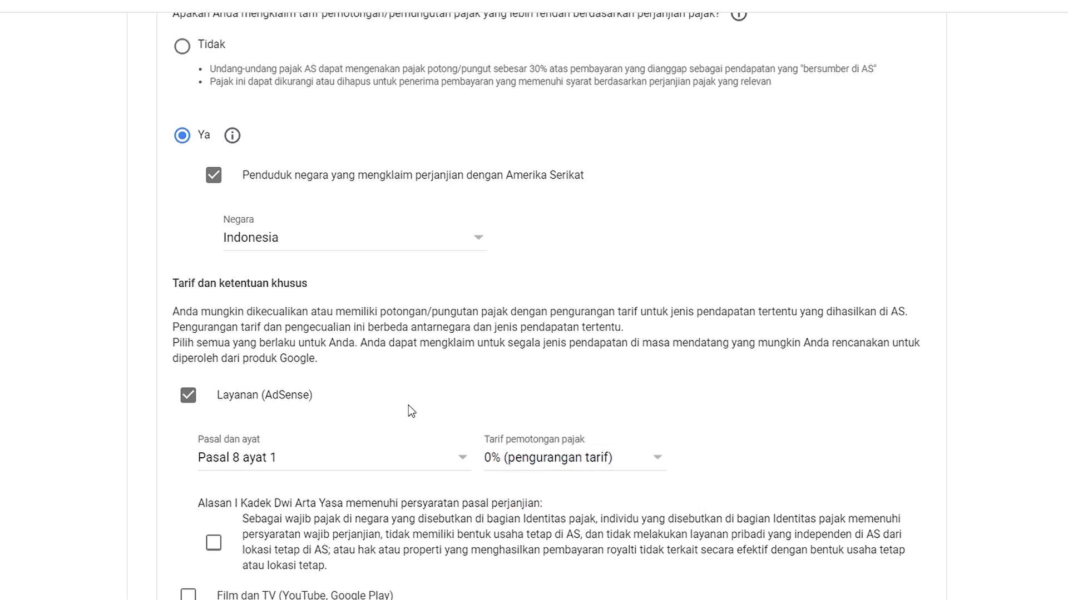
{"action": "scroll", "coordinate": [409, 409], "scroll_direction": "down", "scroll_amount": 3}
{"action": "left_click", "coordinate": [221, 369]}
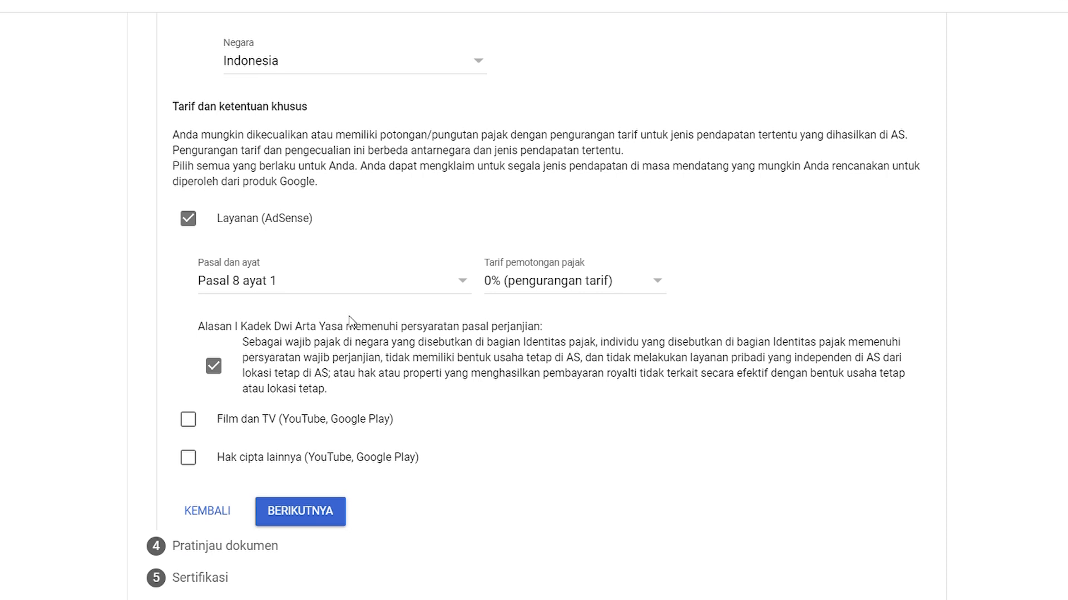
Claim a 10% rate for Film dan TV income under Pasal 13 ayat 2, with eligibility certified.
{"action": "left_click", "coordinate": [188, 419]}
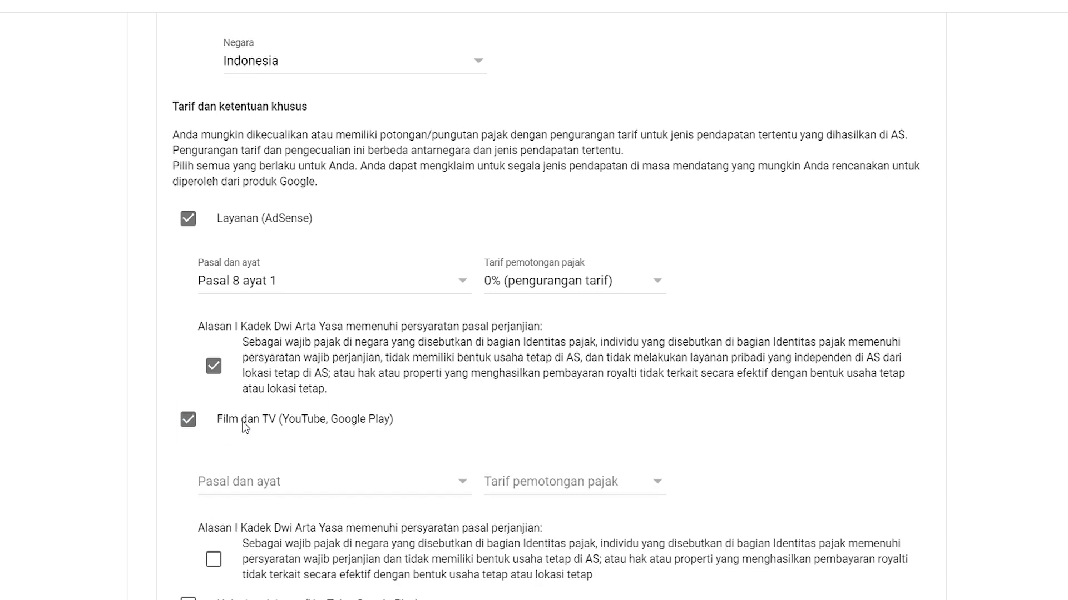
{"action": "left_click", "coordinate": [269, 484]}
{"action": "left_click", "coordinate": [273, 508]}
{"action": "left_click", "coordinate": [509, 488]}
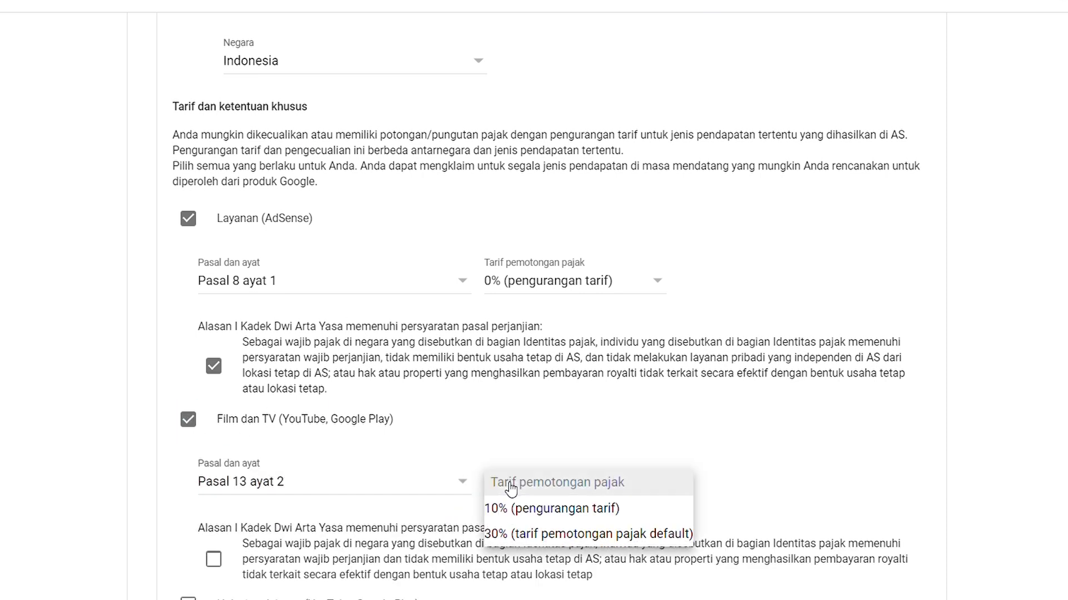
{"action": "left_click", "coordinate": [528, 507]}
{"action": "scroll", "coordinate": [353, 485], "scroll_direction": "down", "scroll_amount": 2}
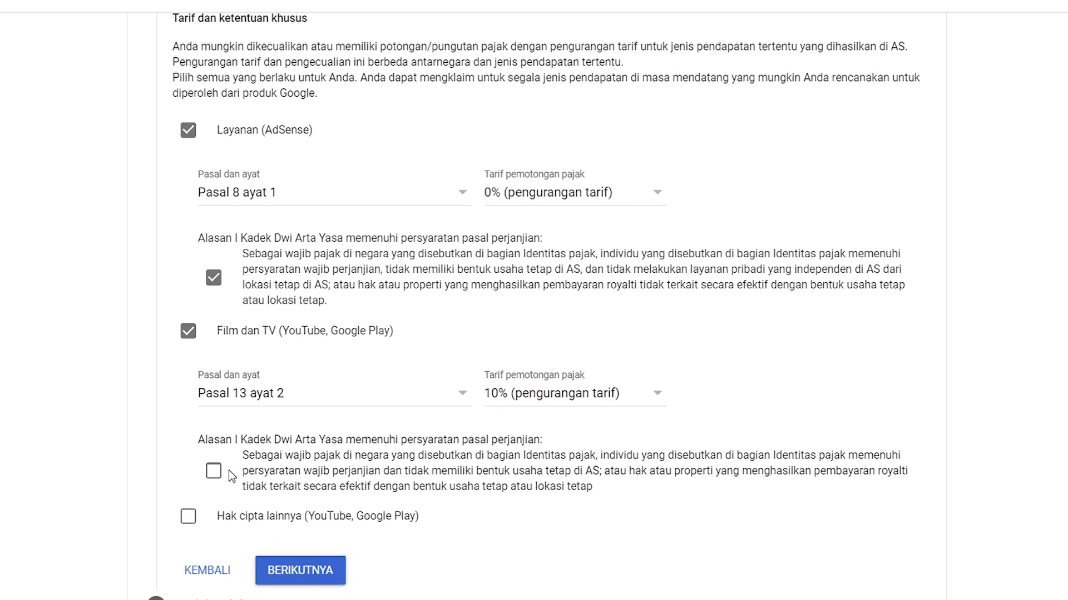
{"action": "left_click", "coordinate": [214, 472]}
Claim 10% for Hak cipta lainnya under Pasal 13 ayat 2, certify, and save the treaty step.
{"action": "left_click", "coordinate": [188, 517]}
{"action": "scroll", "coordinate": [313, 403], "scroll_direction": "down", "scroll_amount": 3}
{"action": "left_click", "coordinate": [315, 403]}
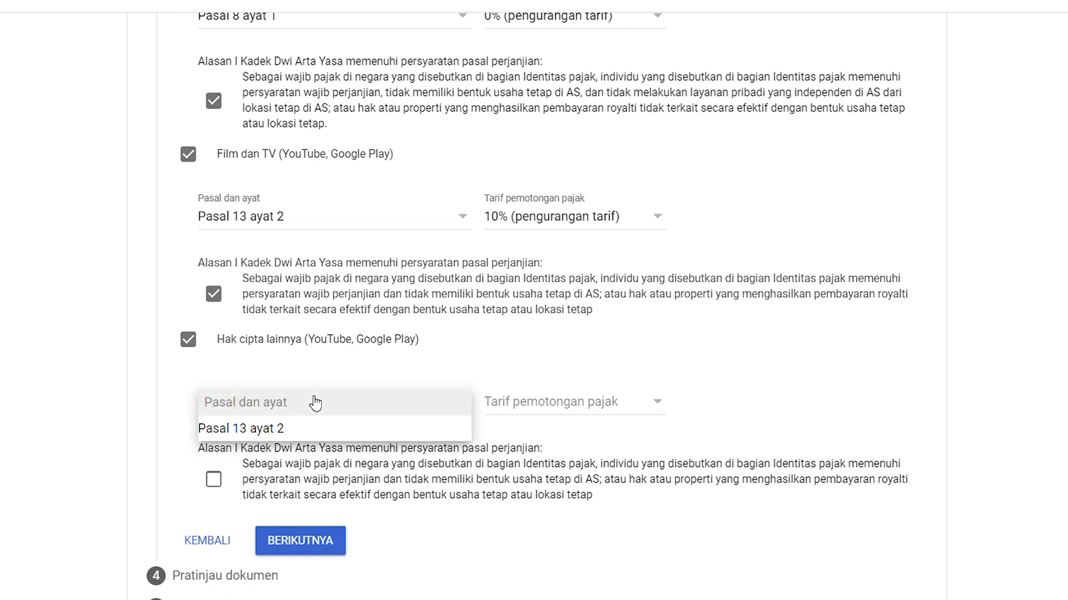
{"action": "left_click", "coordinate": [266, 429]}
{"action": "left_click", "coordinate": [507, 402]}
{"action": "left_click", "coordinate": [522, 428]}
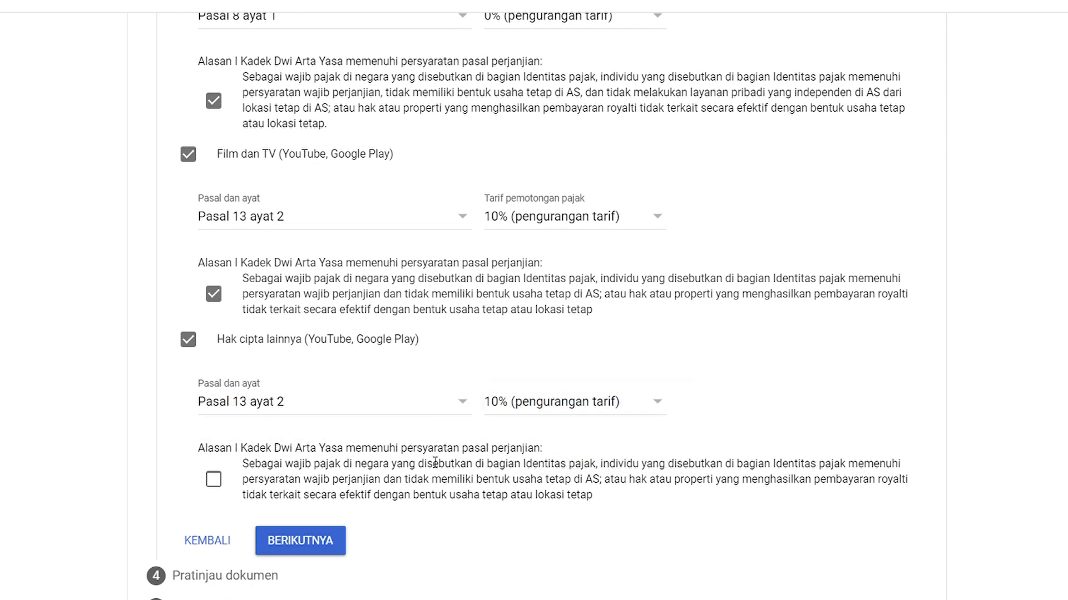
{"action": "left_click", "coordinate": [213, 479]}
{"action": "left_click", "coordinate": [303, 550]}
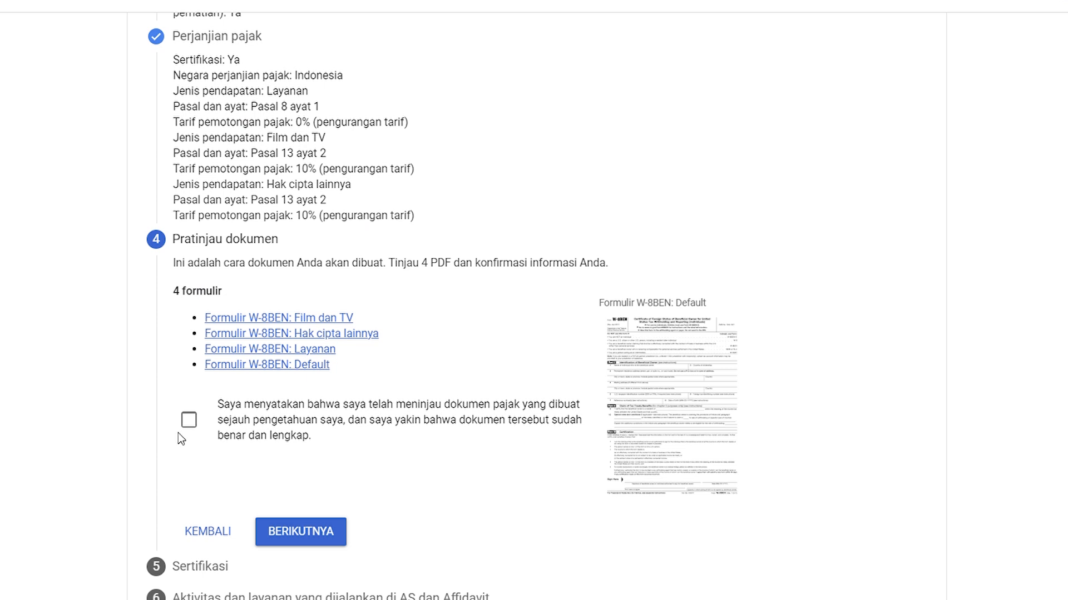
Tick the declaration that the 4 W-8BEN forms were reviewed and proceed to Sertifikasi.
{"action": "left_click", "coordinate": [188, 420]}
{"action": "left_click", "coordinate": [293, 543]}
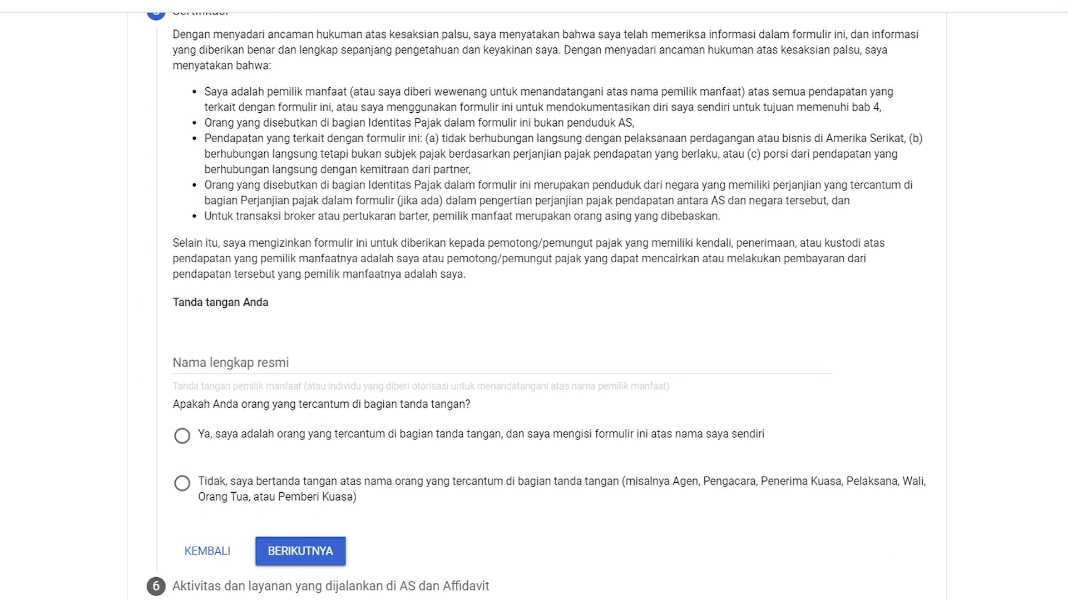
Sign with the full legal name, confirm signing on one's own behalf, and proceed.
{"action": "left_click", "coordinate": [187, 356]}
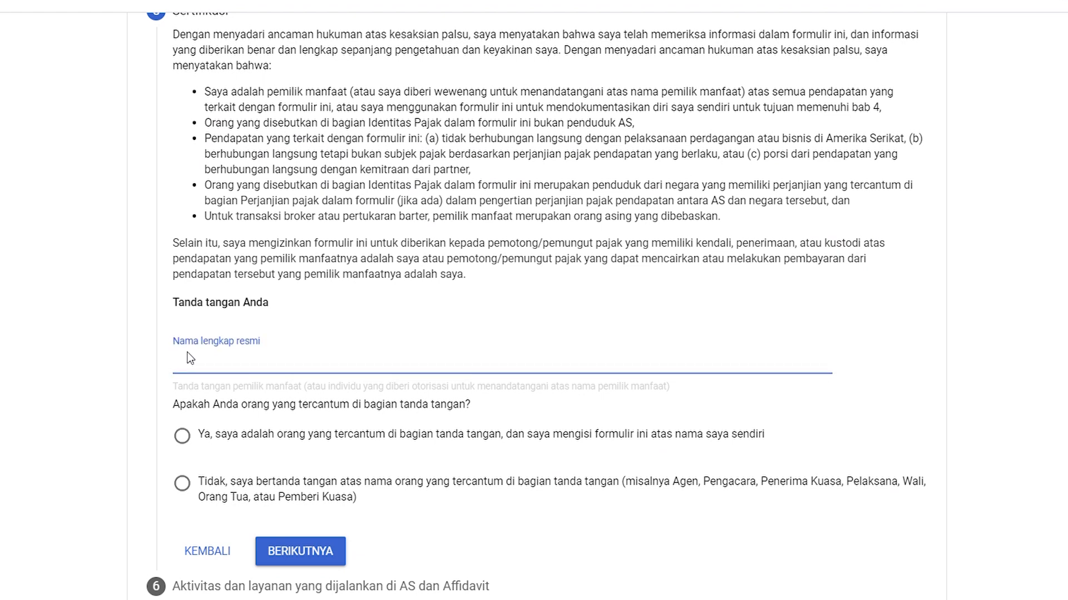
{"action": "type", "text": "I KADEK DWI ARTA YASA"}
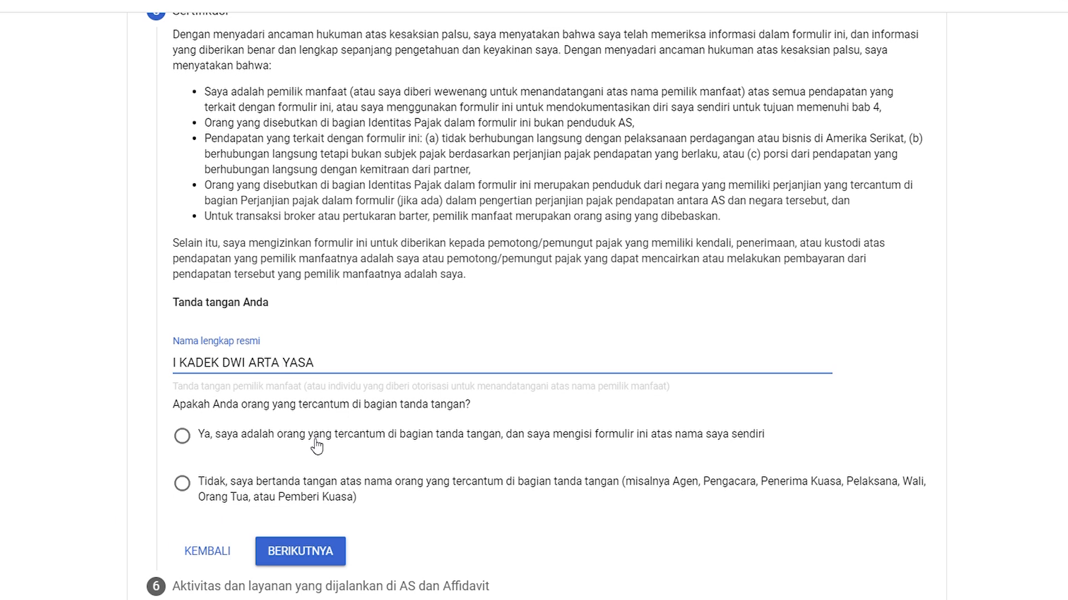
{"action": "left_click", "coordinate": [182, 433]}
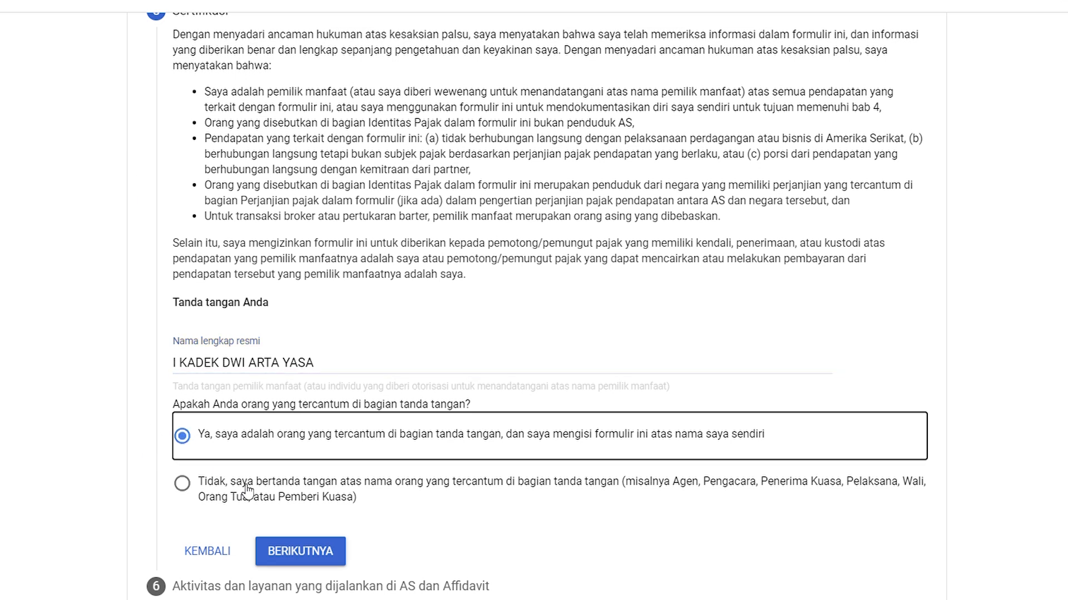
{"action": "left_click", "coordinate": [298, 554]}
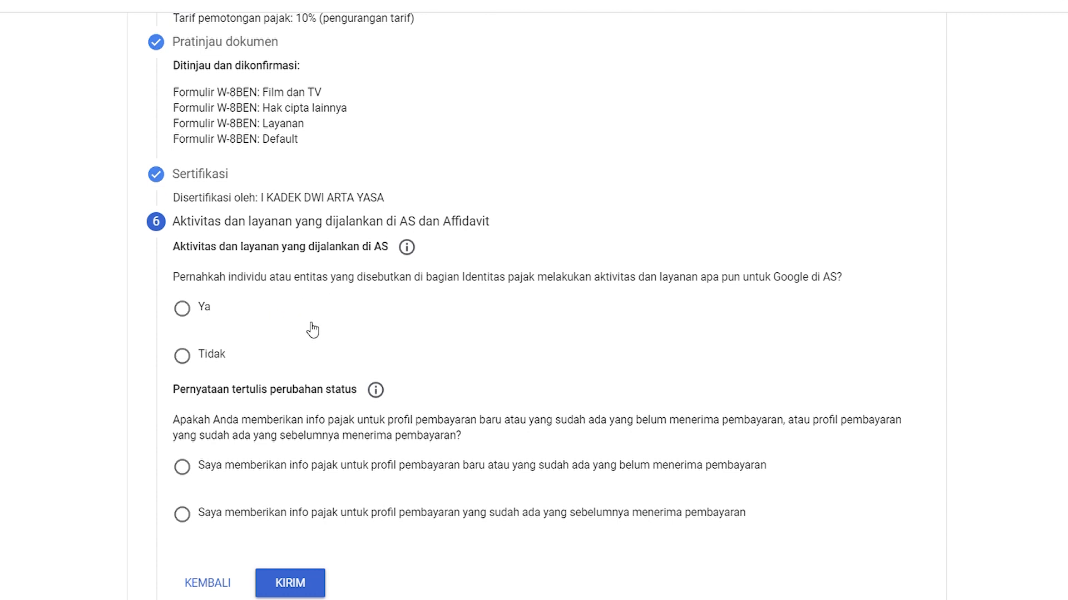
Answer Tidak to US activities, declare all services outside the US, mark the payment profile new, and submit.
{"action": "left_click", "coordinate": [194, 358]}
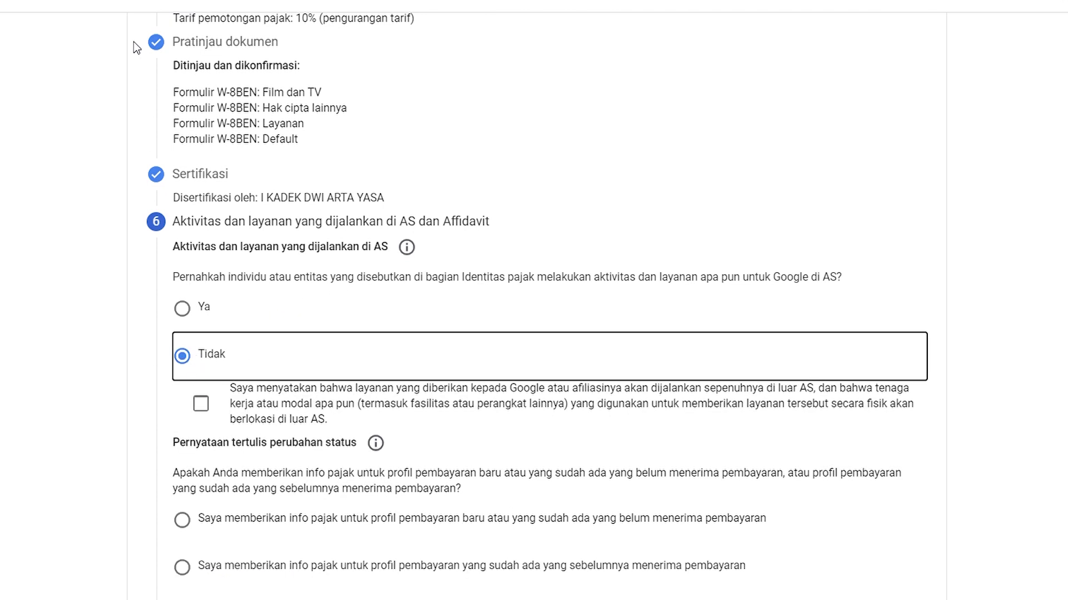
{"action": "left_click", "coordinate": [198, 413]}
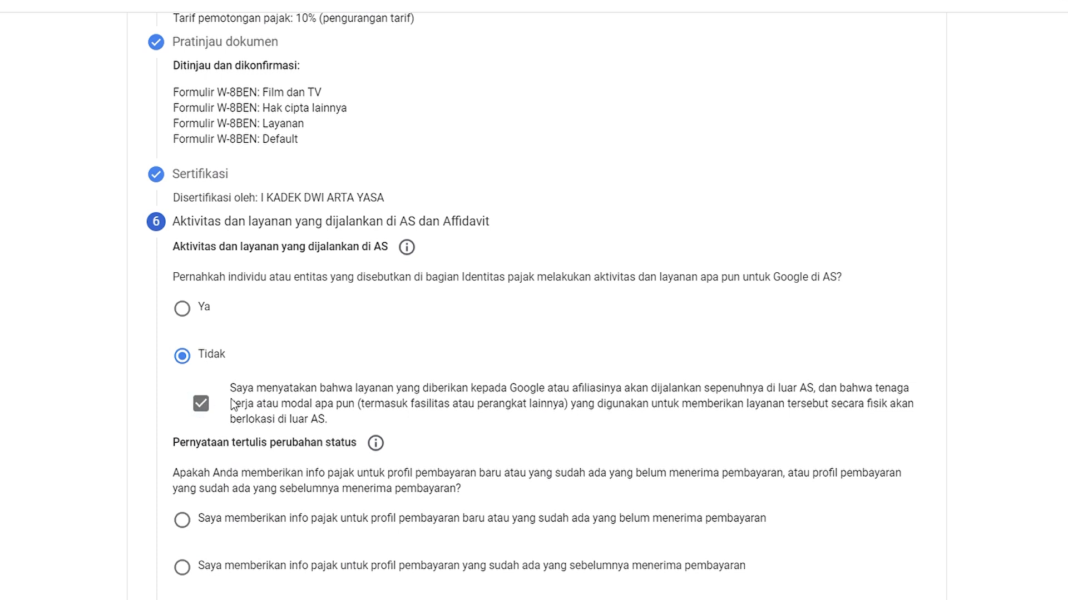
{"action": "scroll", "coordinate": [307, 495], "scroll_direction": "down", "scroll_amount": 1}
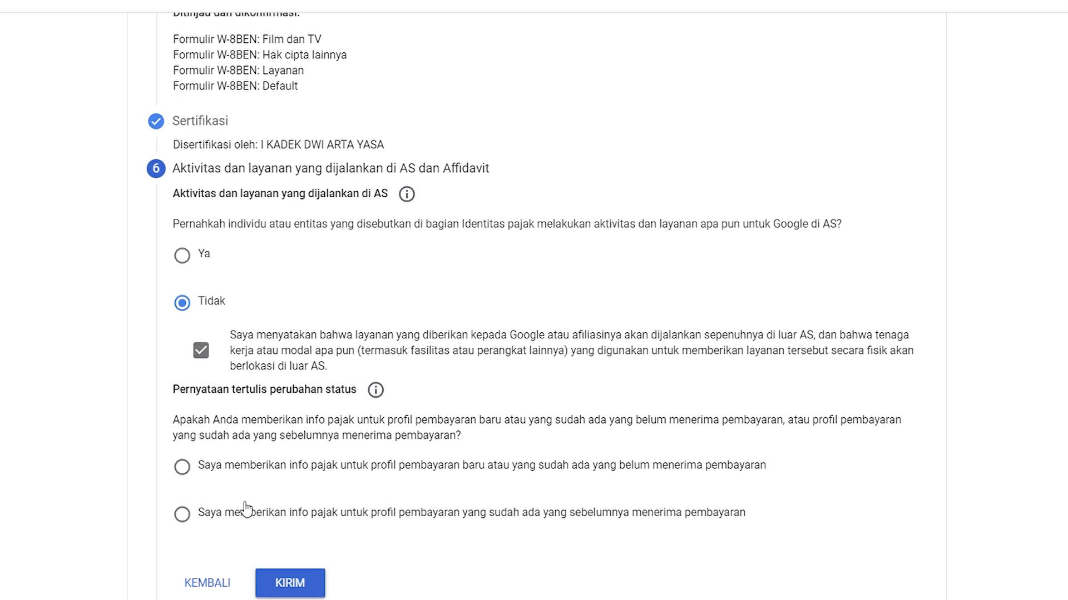
{"action": "left_click", "coordinate": [183, 470]}
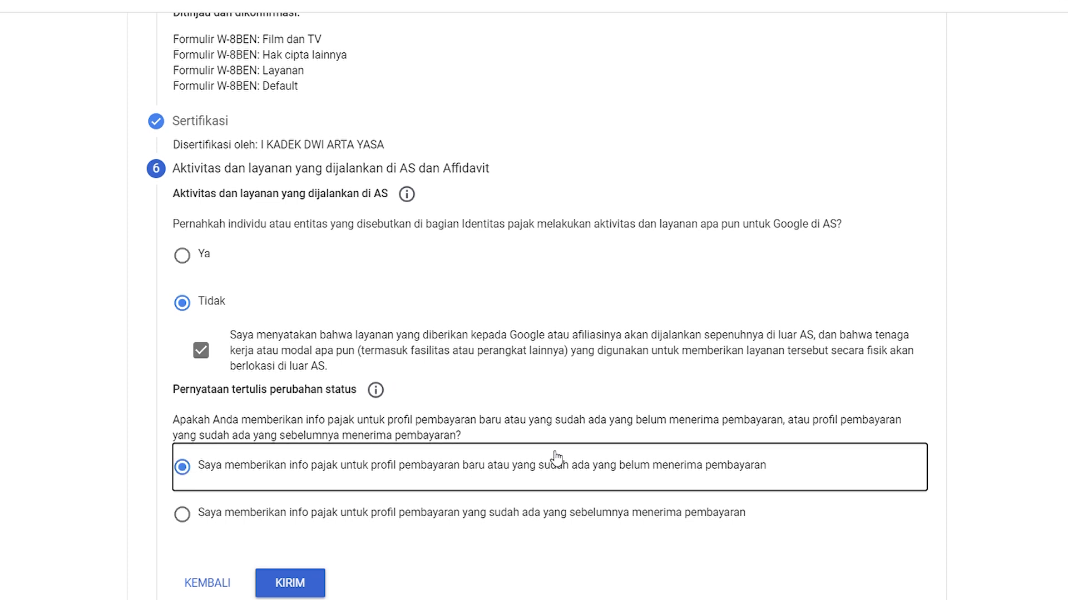
{"action": "left_click", "coordinate": [301, 592]}
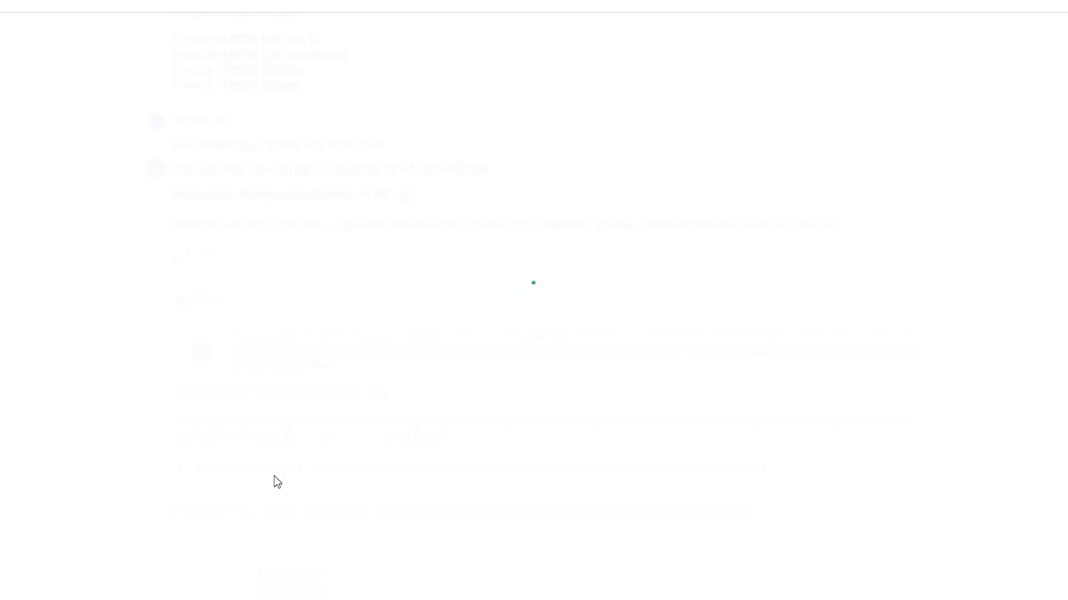